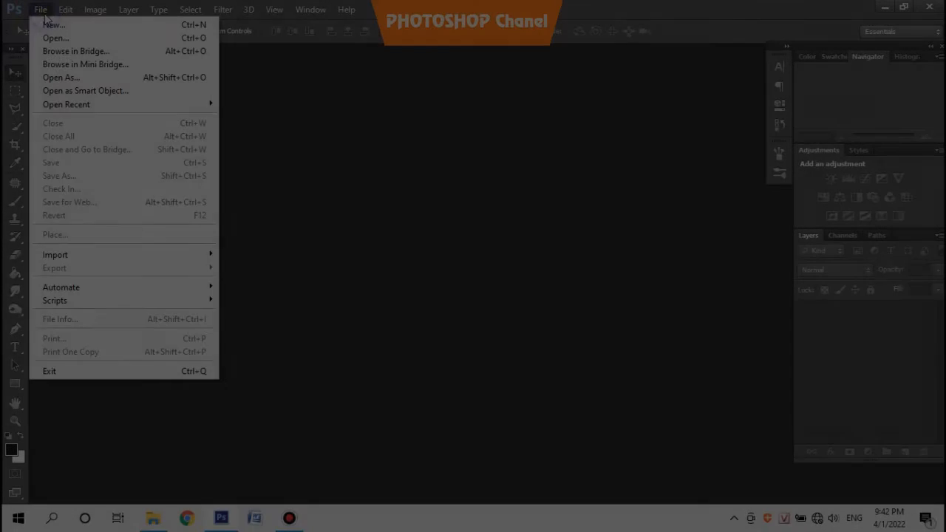
Step: Create a new 1000 by 650 pixel document at 72 pixels/inch in RGB color with transparent background contents
click(48, 24)
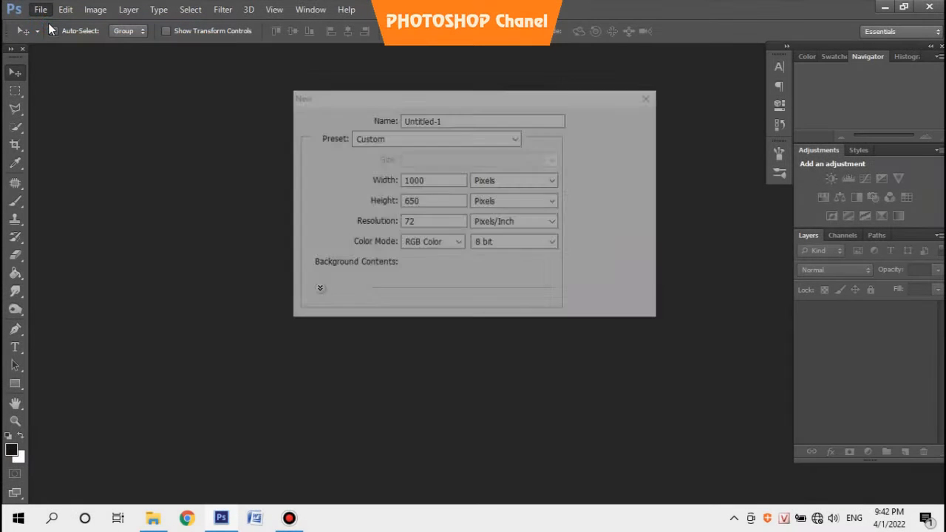
double_click(447, 180)
double_click(406, 202)
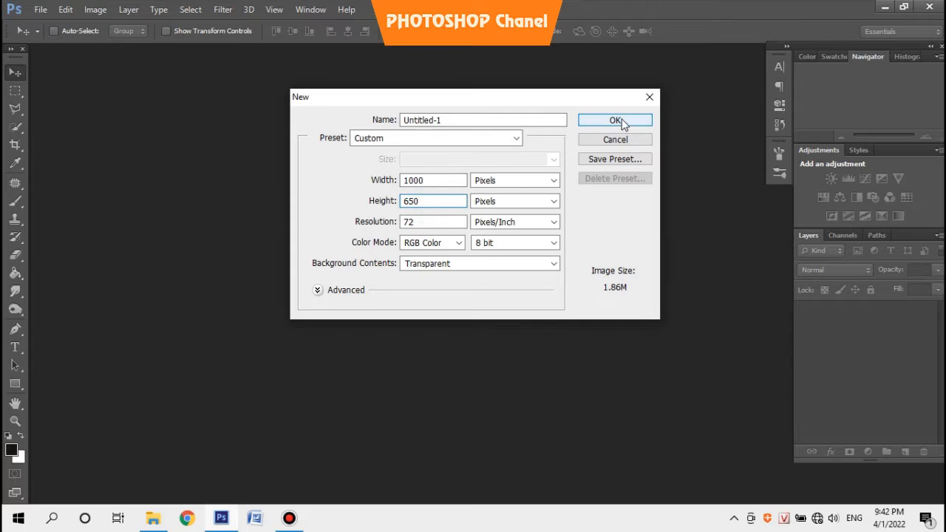
click(618, 121)
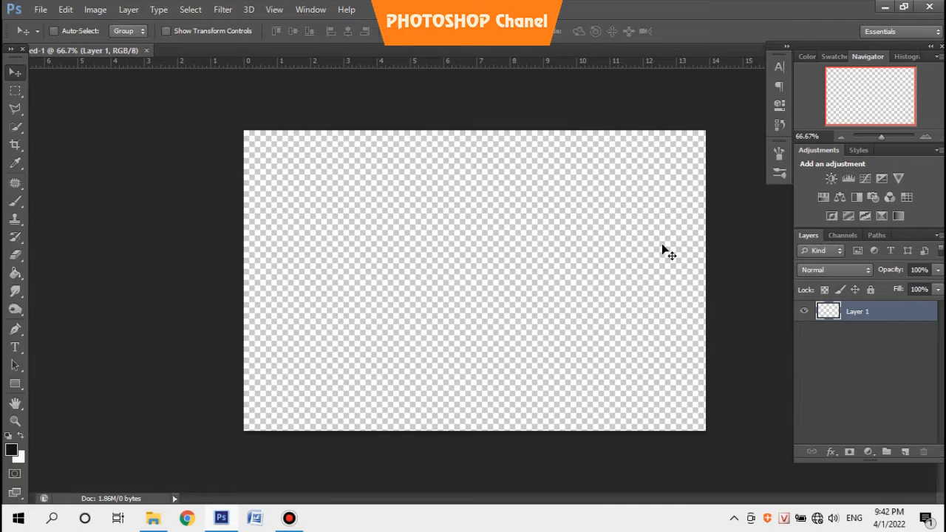
Step: Add a Solid Color fill layer in light beige, f9e5d0, as the background
click(869, 452)
click(842, 150)
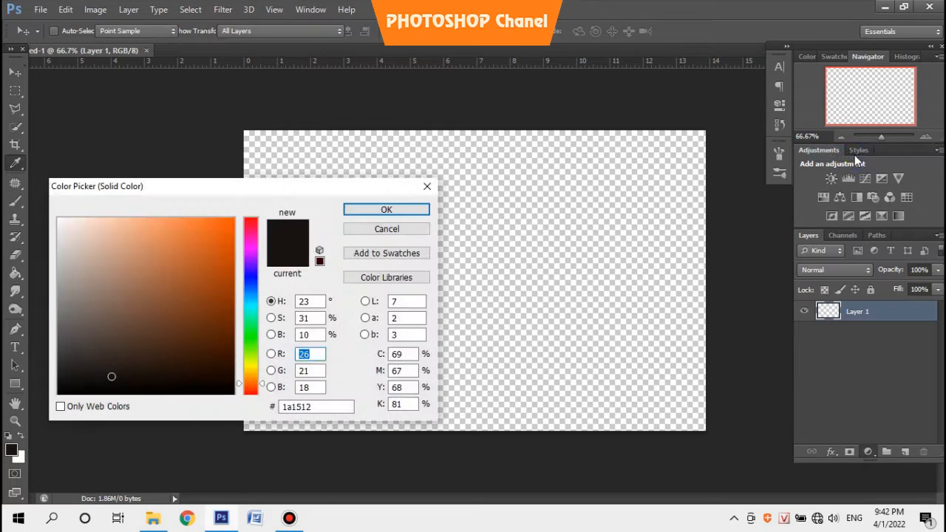
click(130, 223)
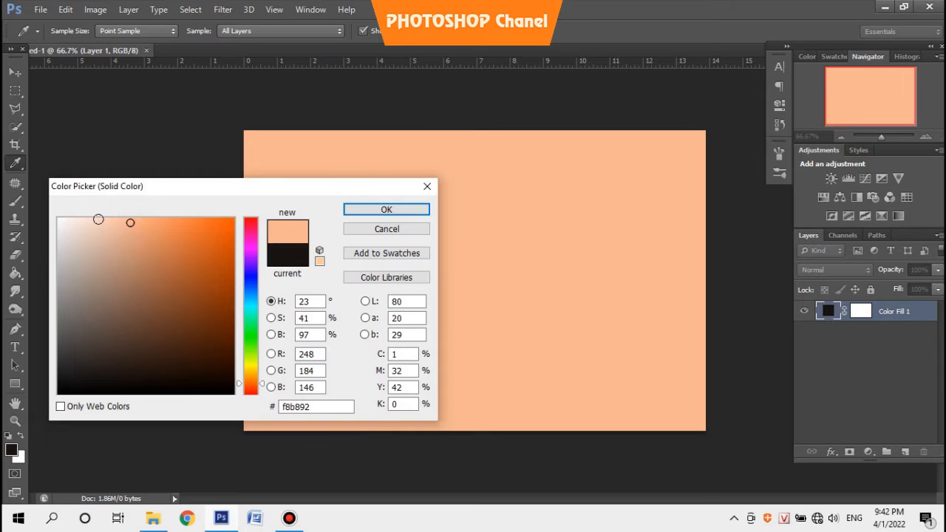
drag(250, 388, 251, 379)
click(102, 219)
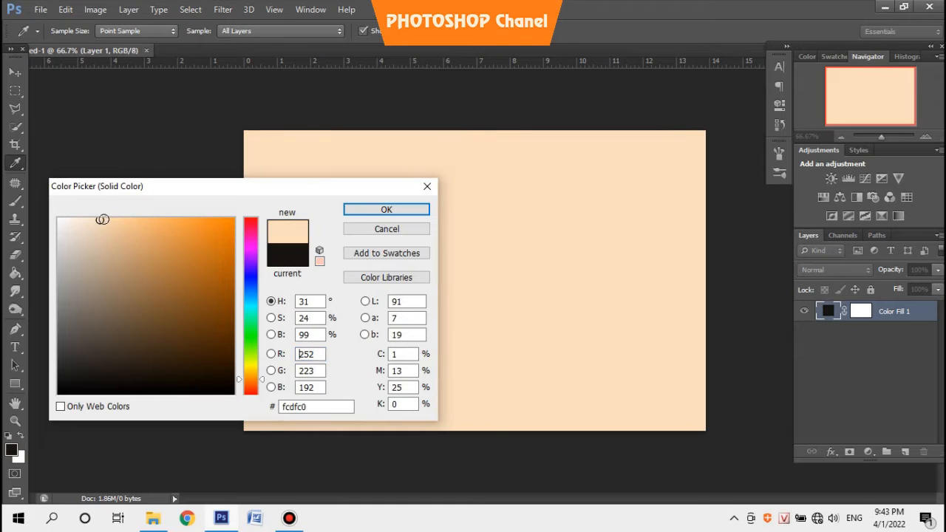
drag(94, 221, 86, 222)
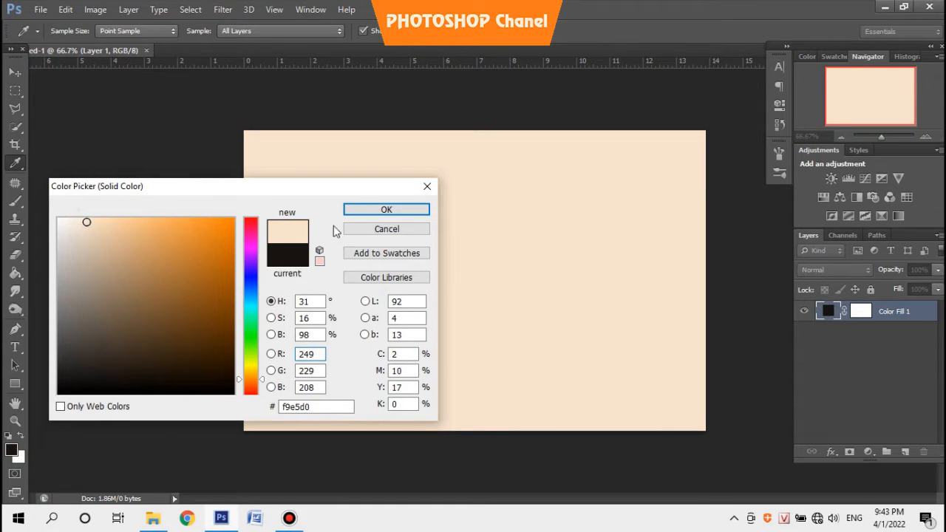
click(385, 210)
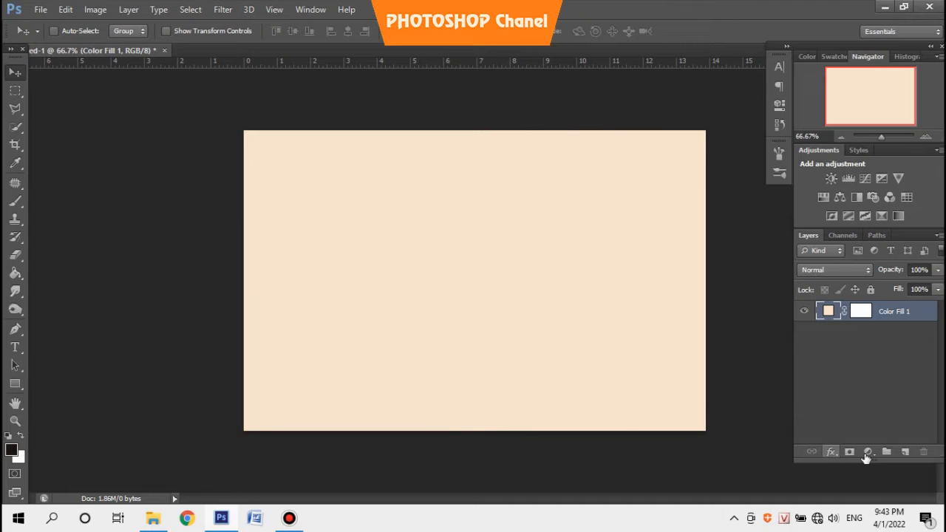
Step: Add a new layer and marquee a rectangular area in the upper-left part of the canvas
click(905, 453)
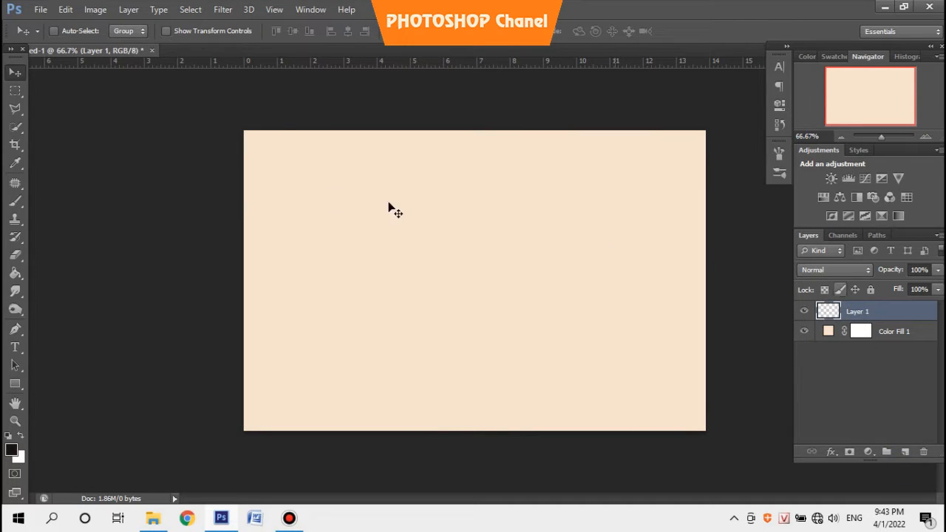
click(14, 90)
drag(271, 170, 416, 275)
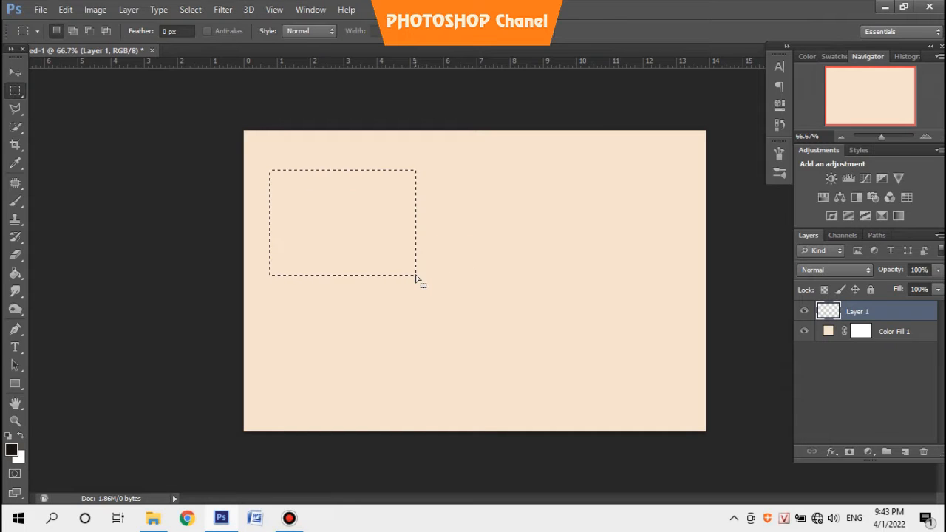
Step: Set the foreground color to near-white and fill the rectangular selection with the Paint Bucket
key(i)
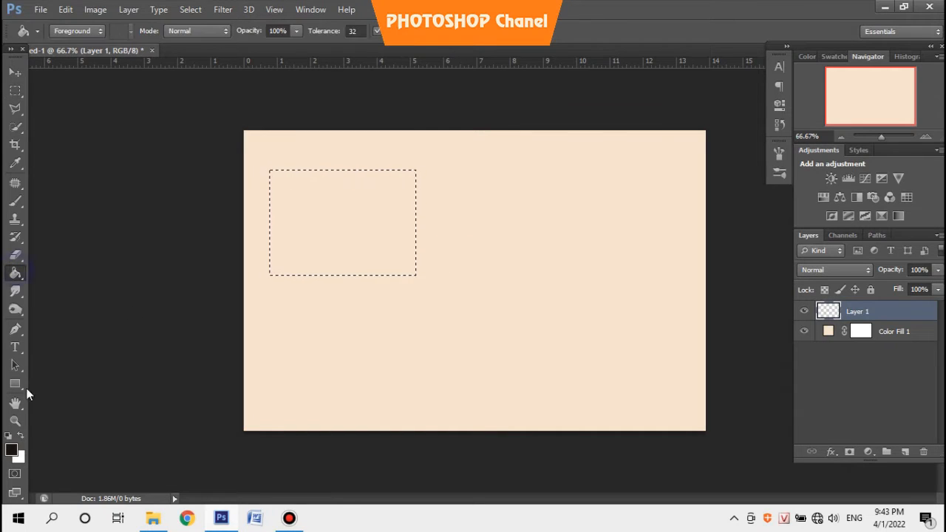
click(12, 448)
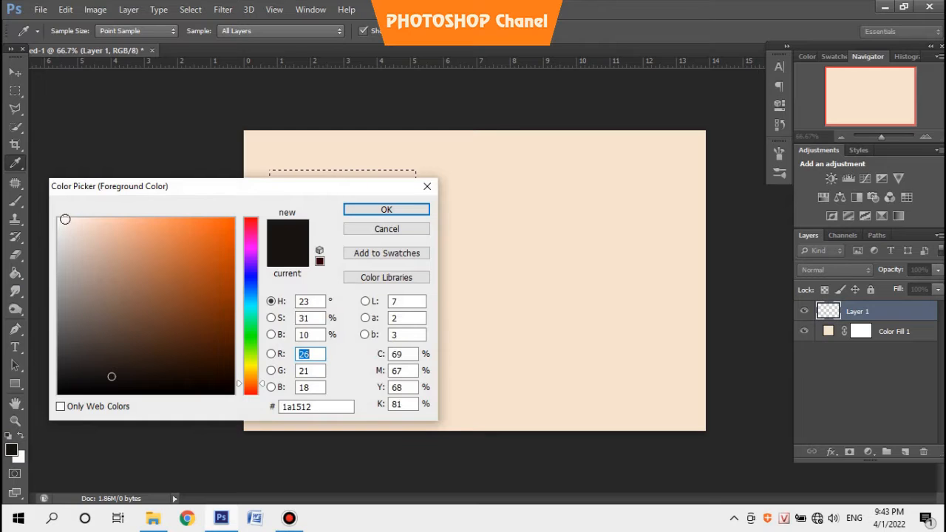
click(65, 219)
drag(67, 220, 62, 219)
key(g)
click(359, 210)
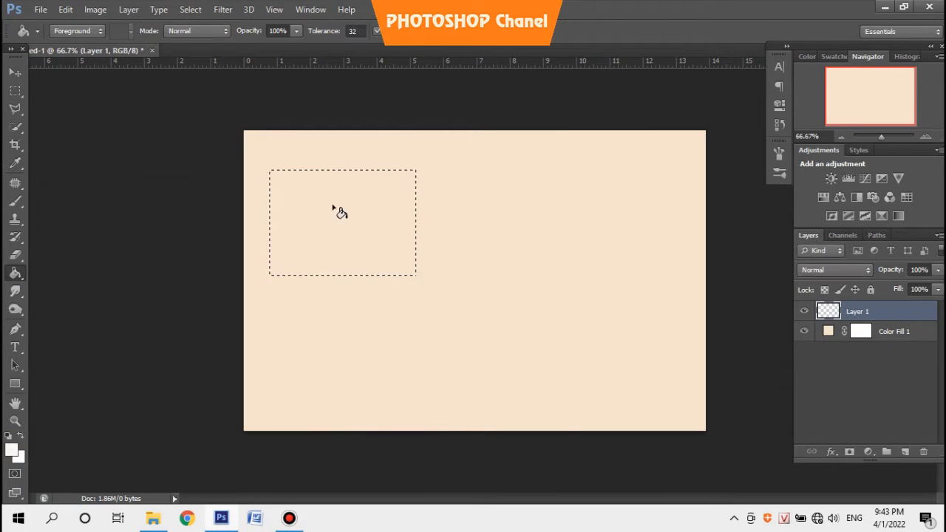
click(333, 209)
Step: Move the white rectangle closer to the canvas's upper-left corner and deselect it
click(15, 72)
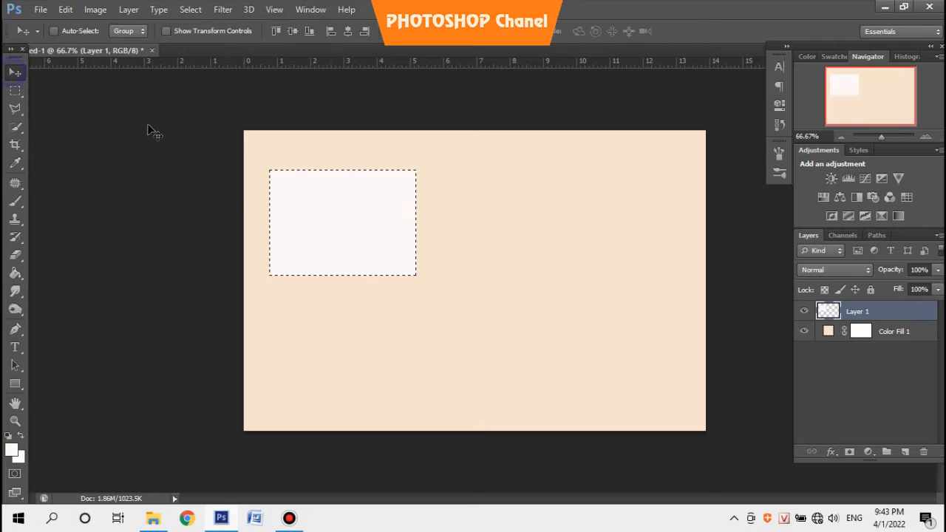
drag(393, 228, 377, 204)
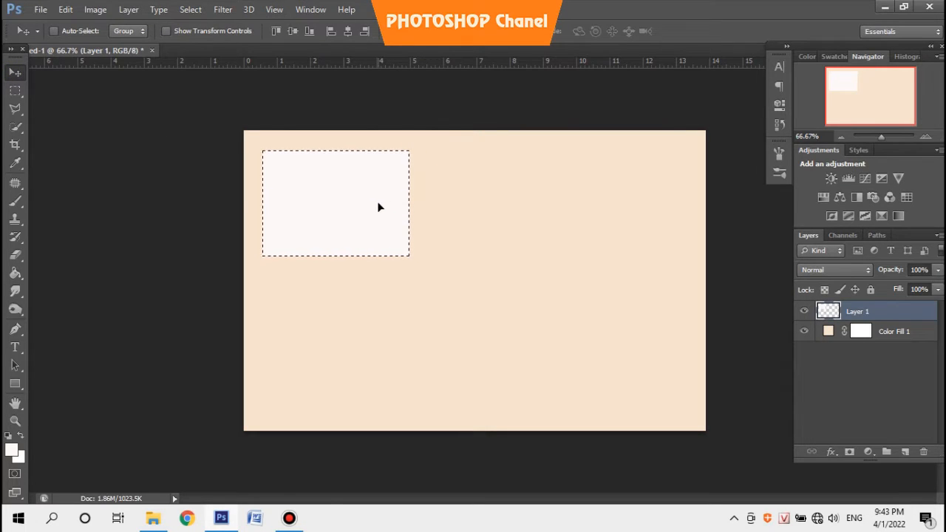
key(ctrl+d)
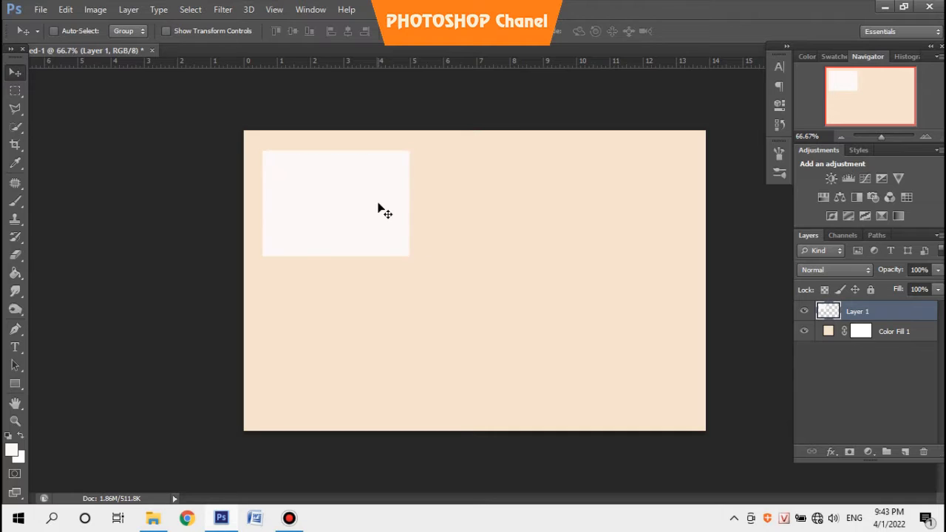
Step: Rename the white rectangle's layer to nen0
double_click(866, 313)
text(nen0)
click(892, 355)
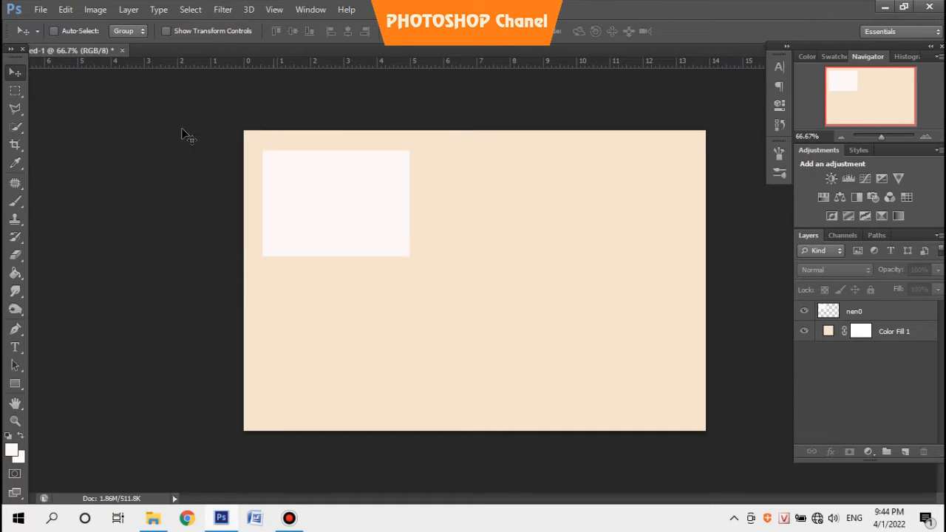
click(42, 11)
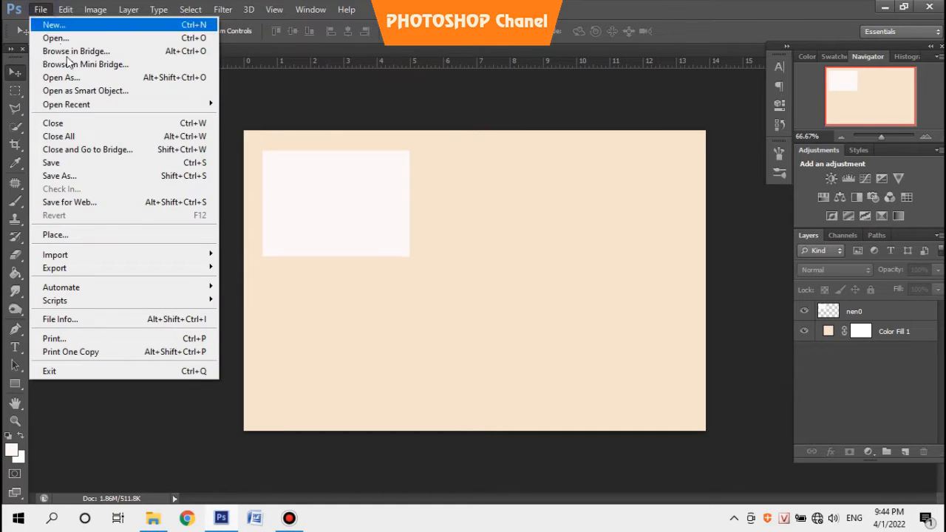
click(70, 235)
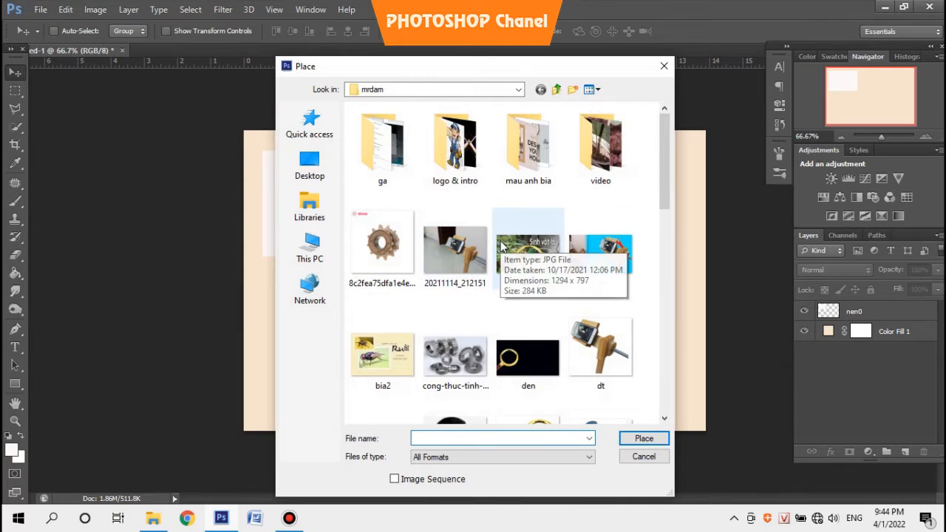
scroll(505, 246, down, 10)
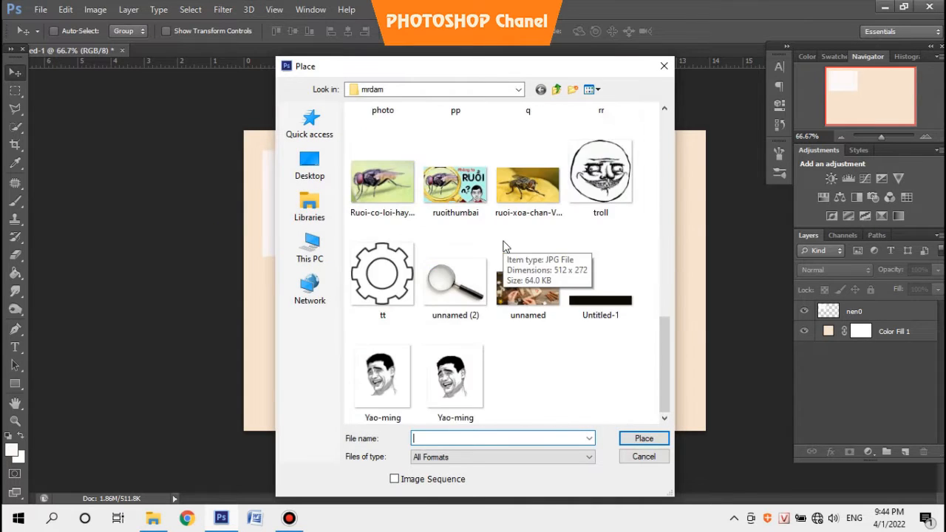
scroll(507, 246, up, 6)
scroll(510, 248, up, 3)
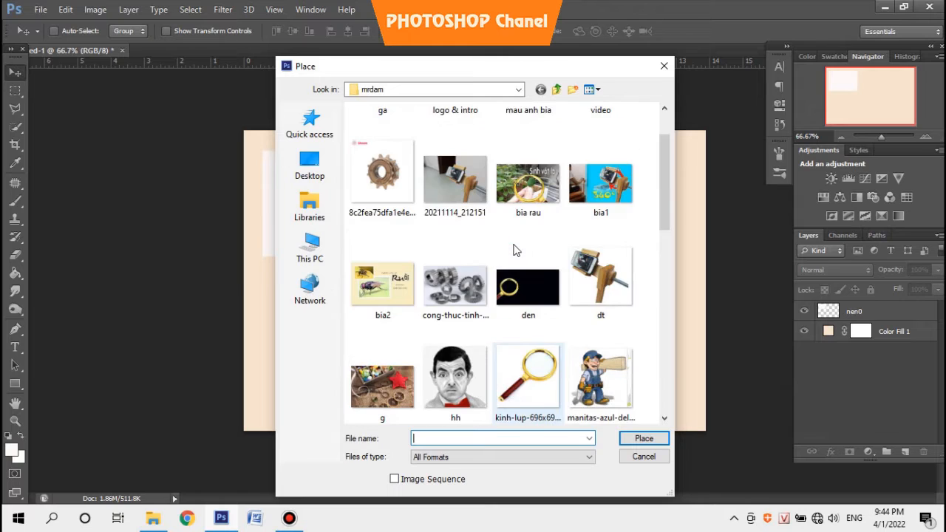
scroll(521, 251, up, 1)
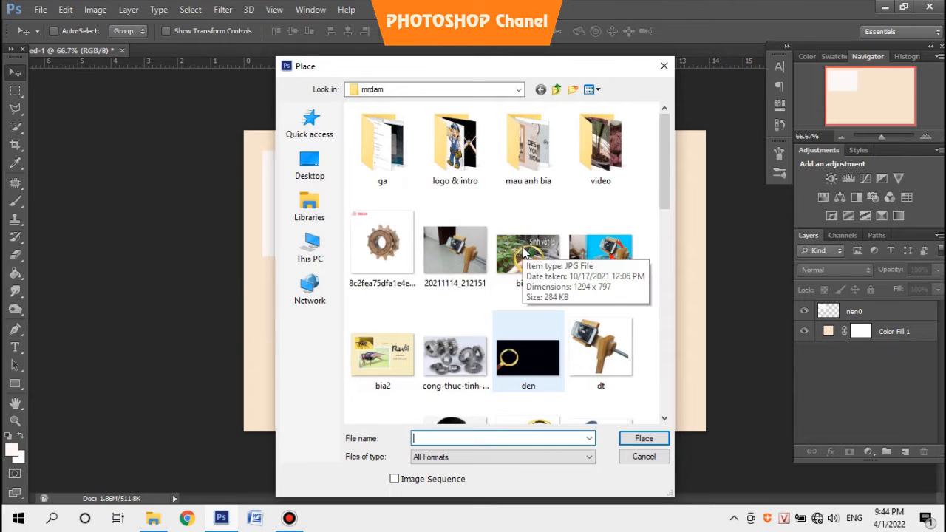
scroll(600, 296, down, 2)
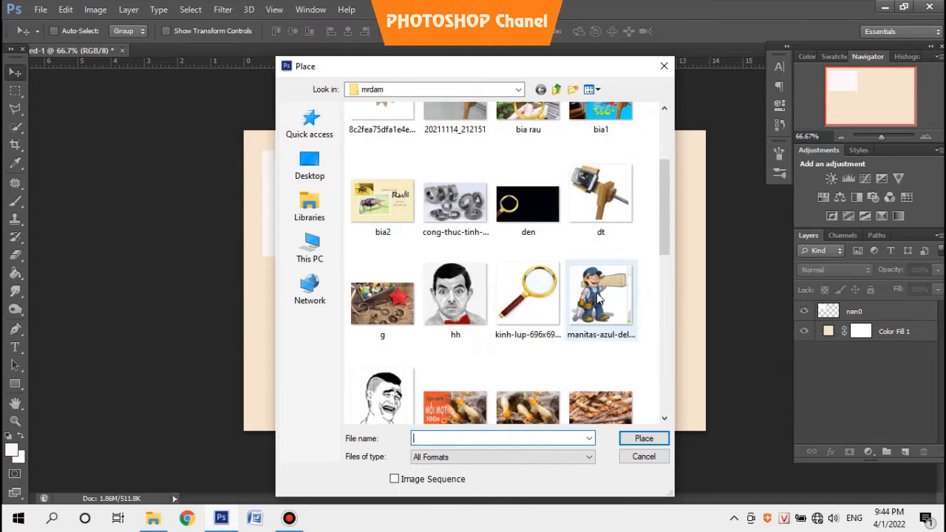
scroll(600, 296, down, 2)
scroll(598, 298, down, 3)
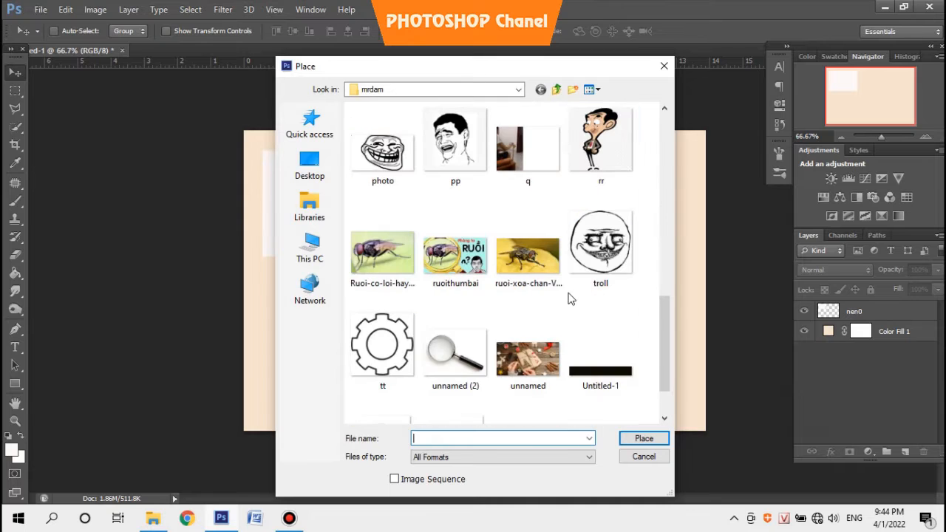
click(542, 247)
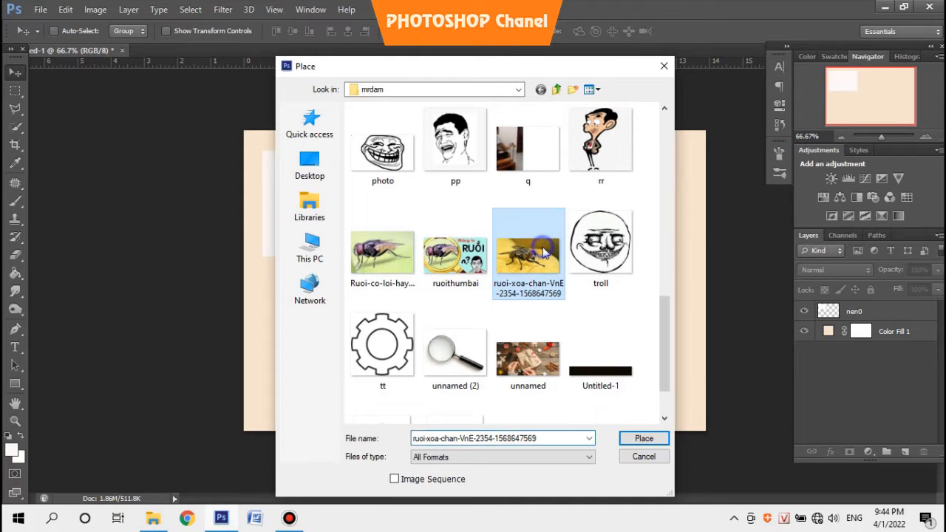
click(638, 435)
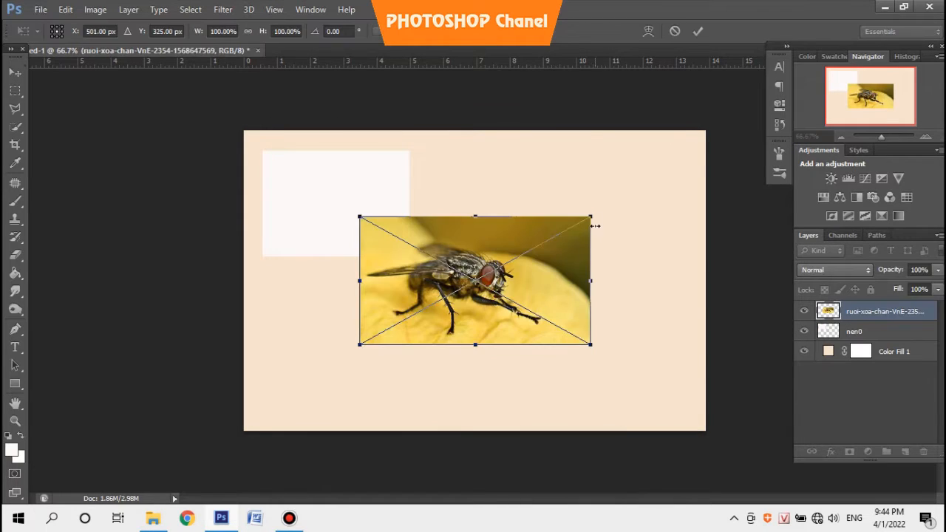
Step: Scale the fly photo to about 62% width and 69% height over the white rectangle, and rasterize its layer
drag(597, 213, 527, 252)
drag(493, 293, 425, 210)
drag(425, 164, 417, 169)
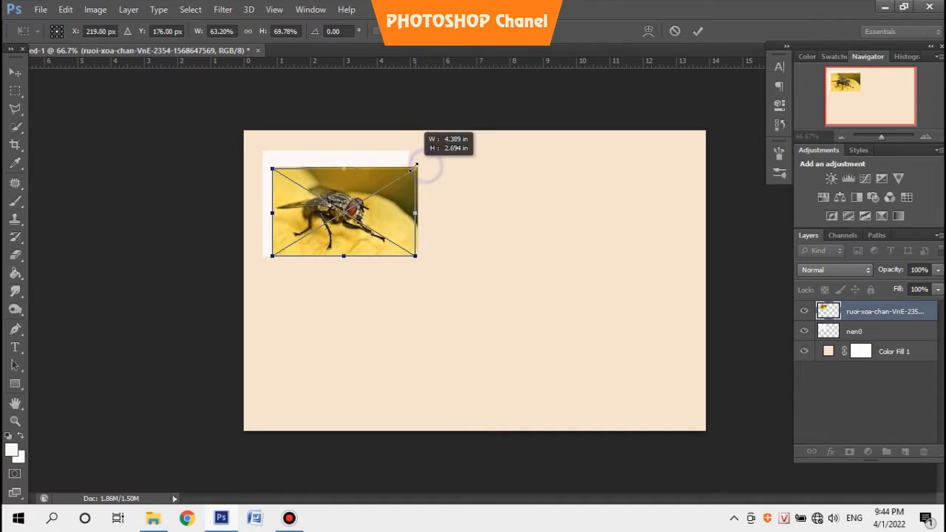
drag(396, 201, 398, 192)
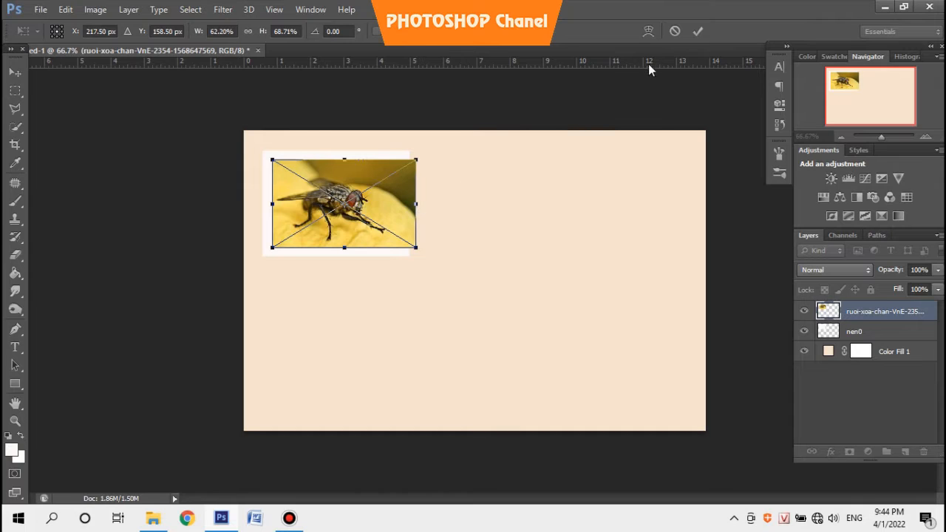
click(698, 33)
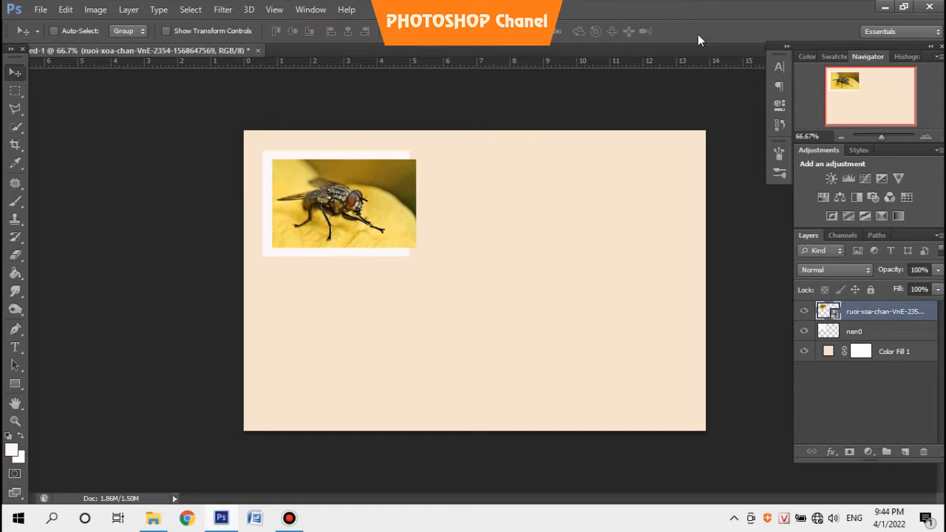
right_click(879, 323)
click(627, 195)
Step: Widen the nen0 rectangle to about 110% so it forms an even white frame around the fly photo
click(855, 331)
key(ctrl+t)
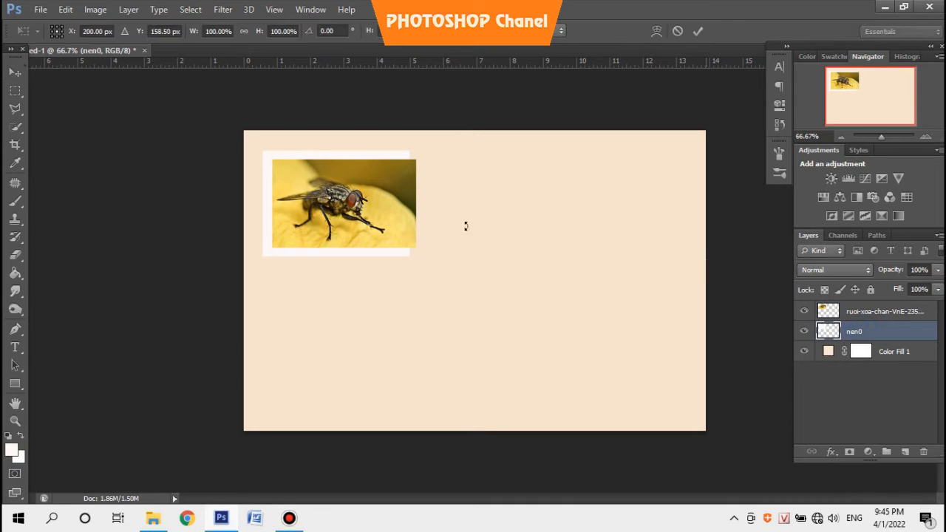
drag(416, 205, 431, 205)
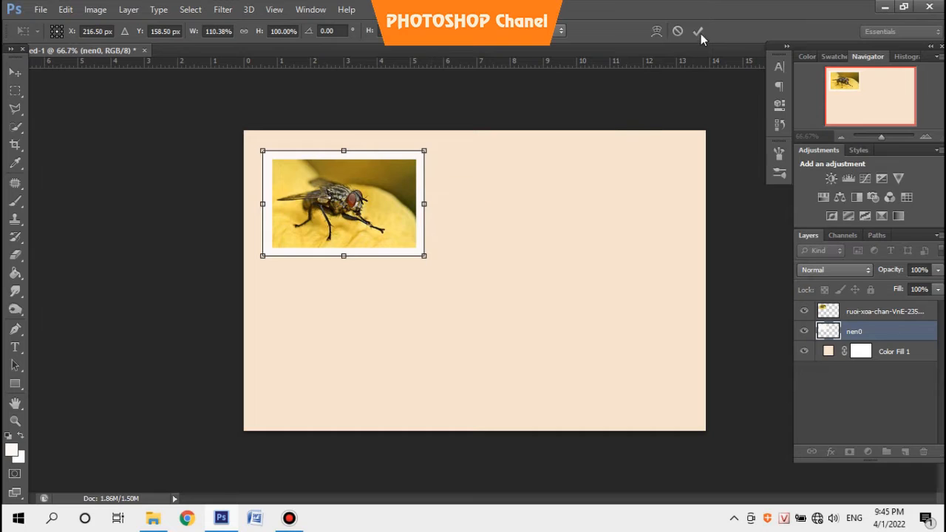
click(697, 31)
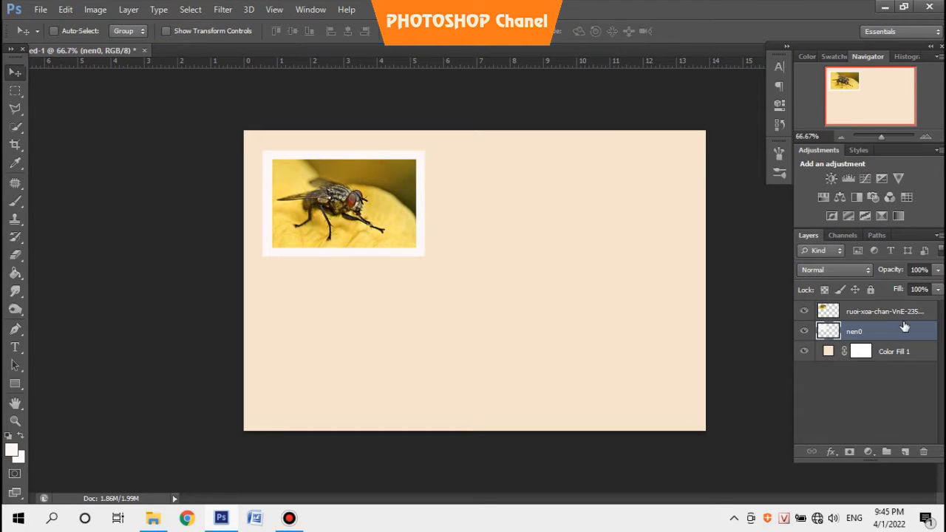
Step: Duplicate the nen0 layer and move the original nen0 rectangle diagonally down and right of the fly photo
key(ctrl+j)
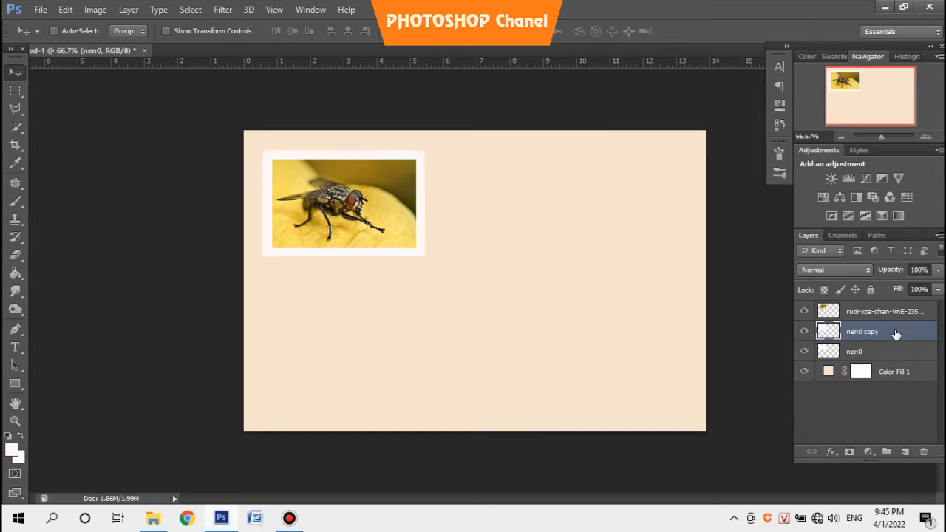
click(859, 351)
drag(403, 224, 468, 313)
Step: Enlarge the nen0 rectangle to about 145% and move it so its upper corner tucks behind the framed fly photo
key(ctrl+t)
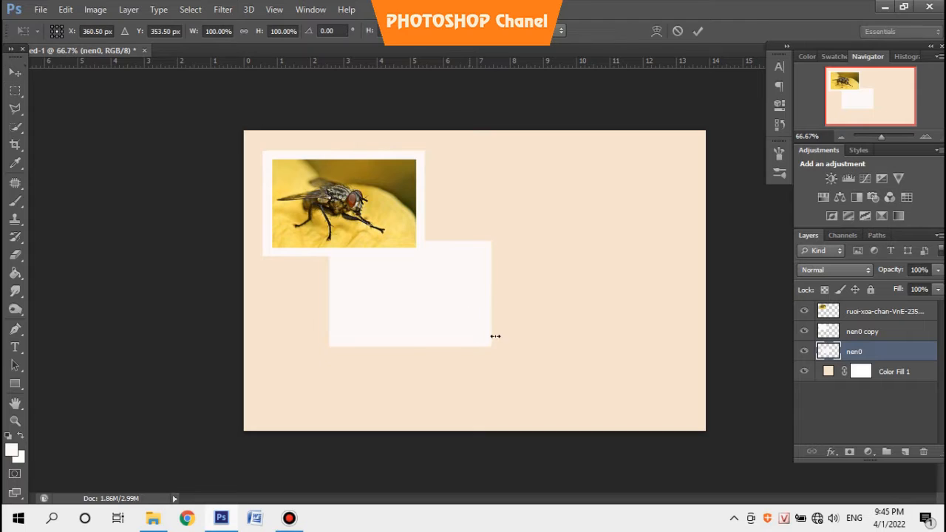
drag(489, 345, 561, 397)
drag(536, 338, 488, 275)
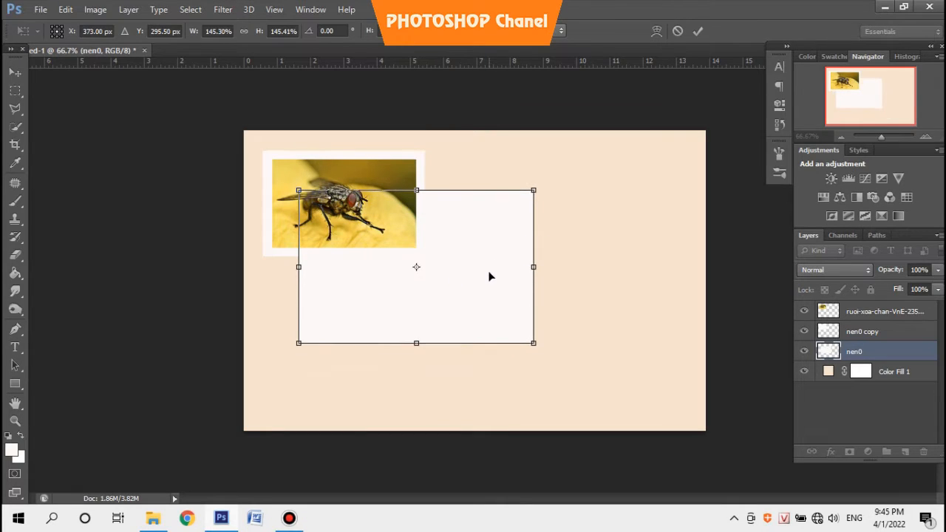
click(698, 31)
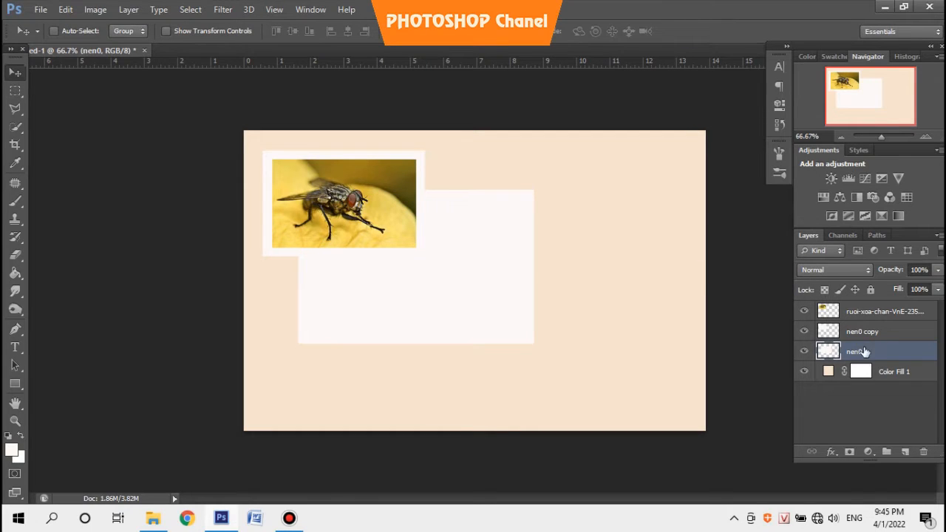
Step: Place the fly image Ruoi-co-loi-hay-co-hai from the mrdam folder into the document above nen0
click(41, 9)
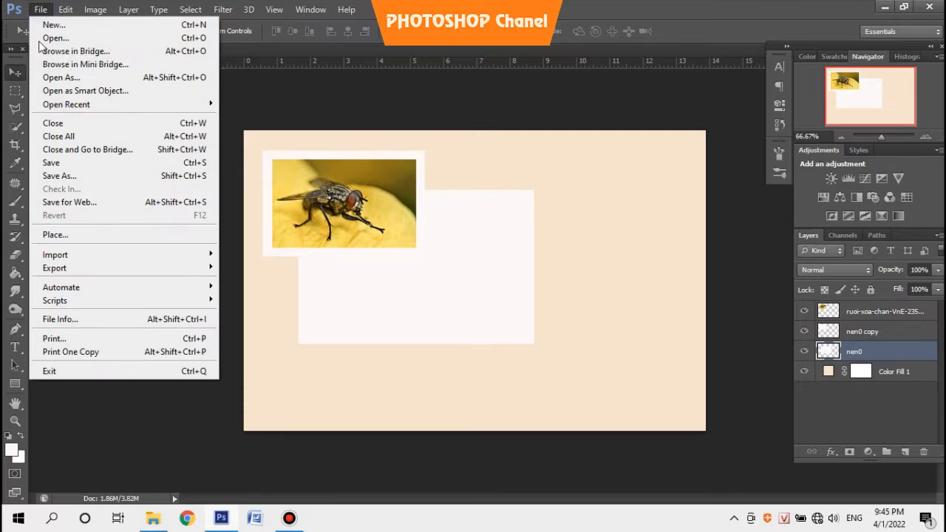
click(74, 234)
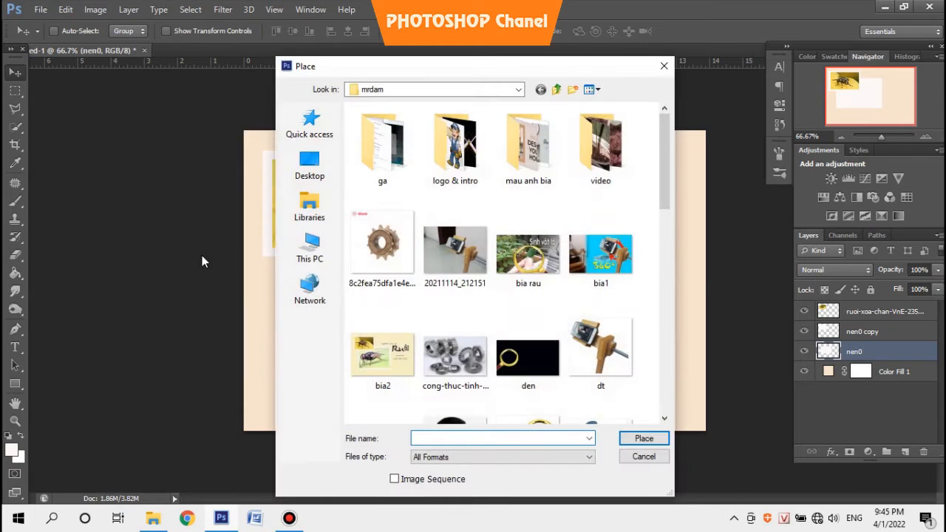
scroll(499, 260, down, 2)
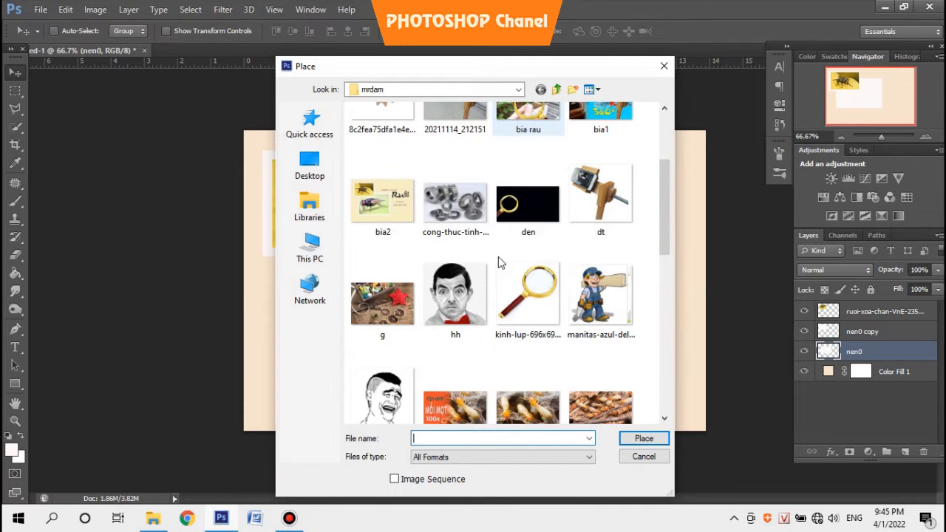
scroll(500, 260, down, 2)
scroll(520, 208, down, 2)
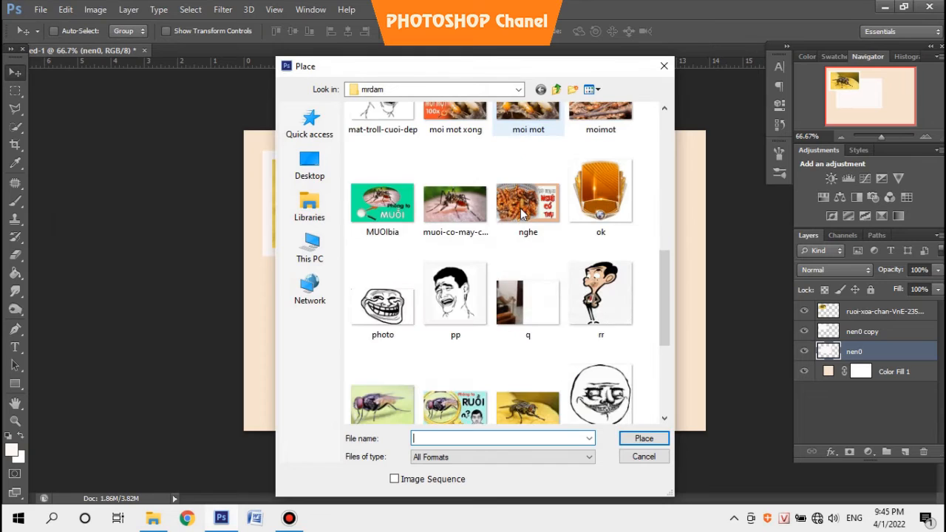
click(382, 399)
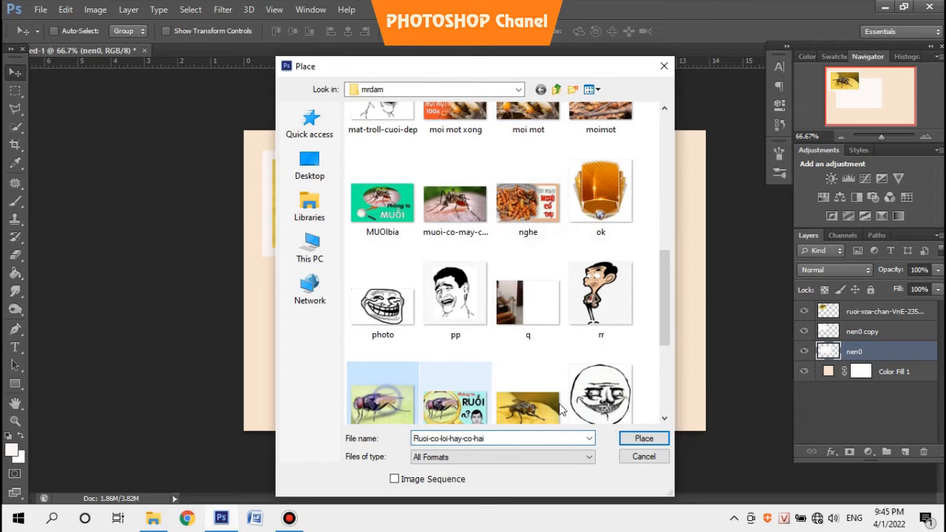
click(643, 438)
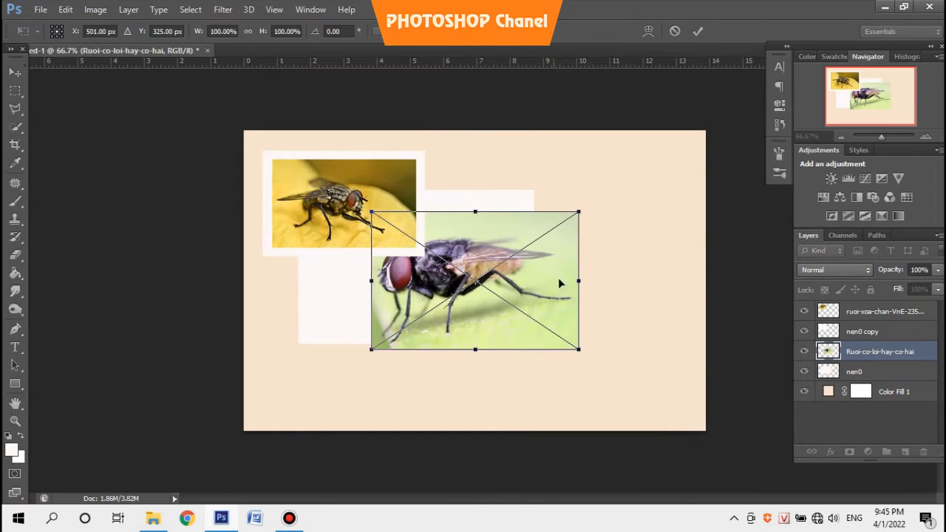
Step: Scale the green fly photo to about 96%, position it partly behind the yellow fly's frame, and rasterize its layer
drag(571, 254, 513, 212)
drag(485, 249, 485, 275)
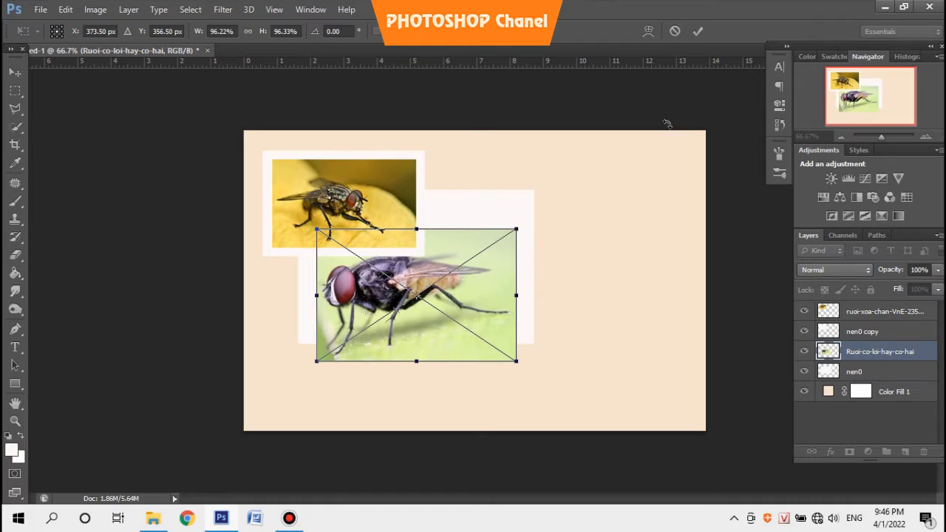
click(698, 32)
right_click(865, 355)
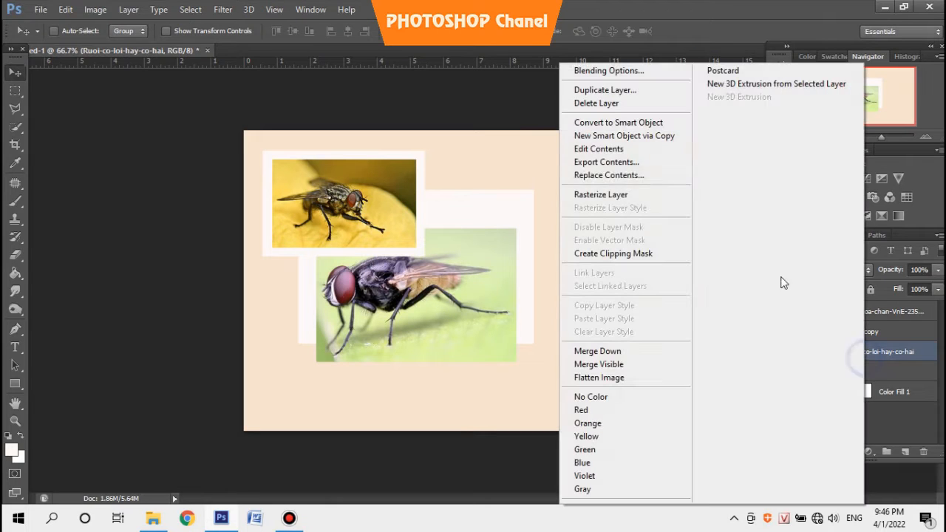
click(612, 195)
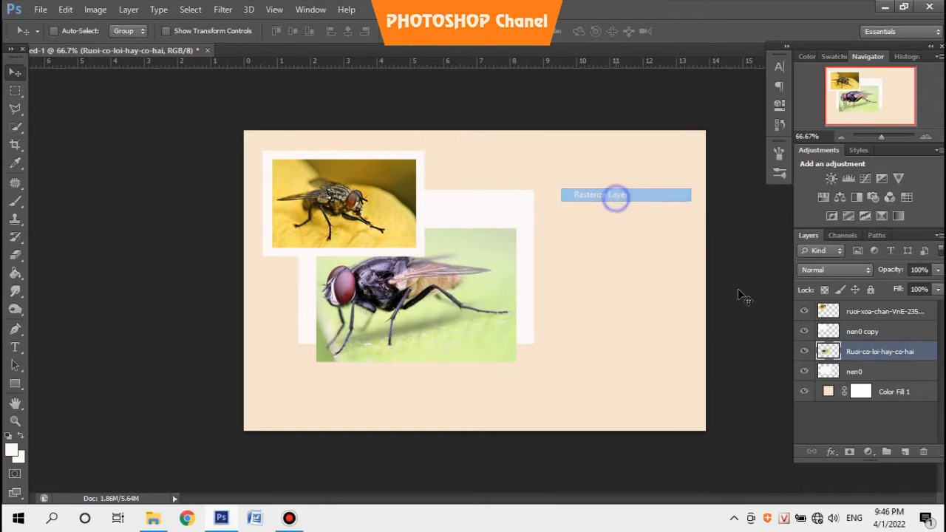
Step: Move the nen0 rectangle behind the green fly photo and narrow it so it forms an even white frame
click(861, 373)
click(804, 372)
click(804, 371)
drag(491, 216, 489, 245)
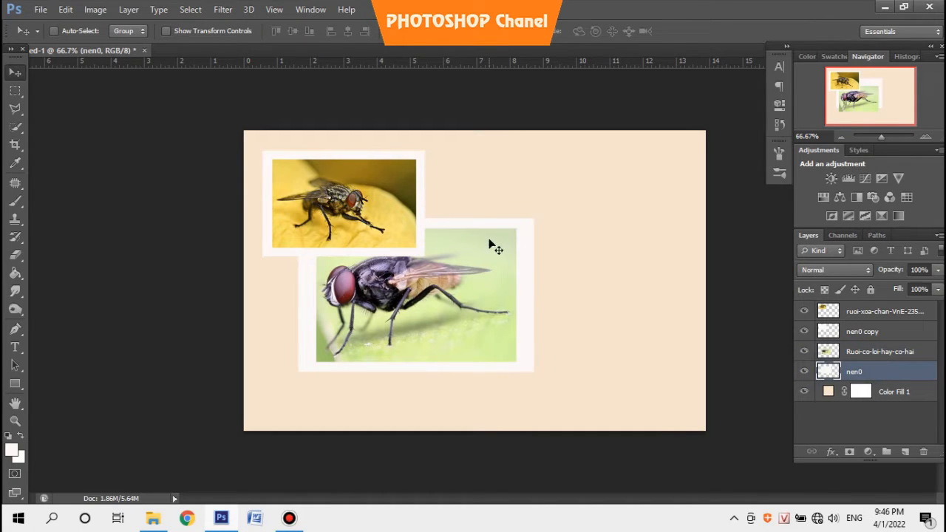
drag(522, 245, 517, 264)
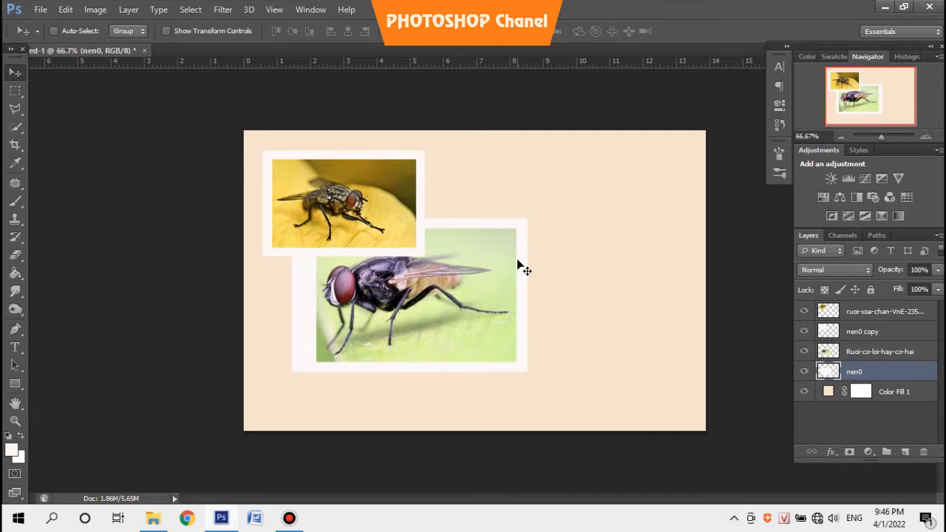
key(ctrl+t)
drag(292, 293, 304, 296)
click(700, 32)
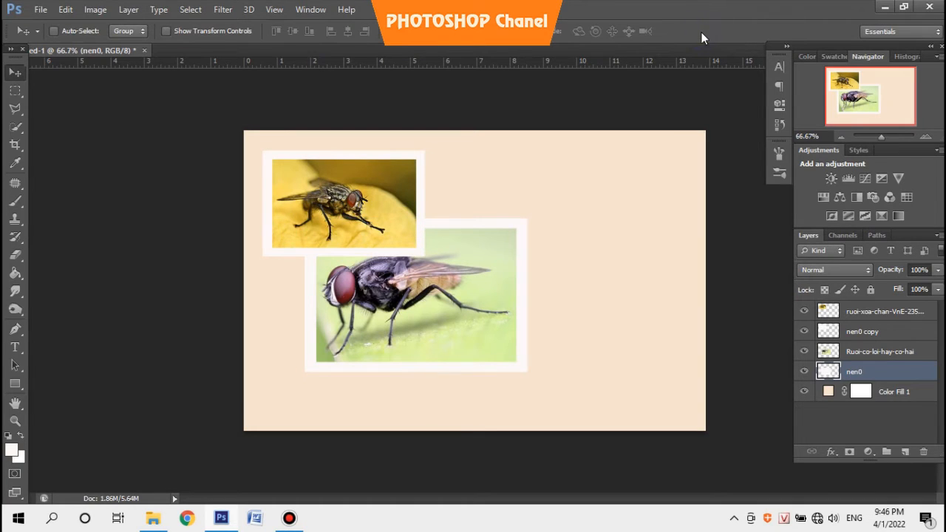
Step: Group the nen0 and Ruoi-co-loi-hay-co-hai layers and name the group ruoi1
click(445, 464)
ctrl+click(889, 352)
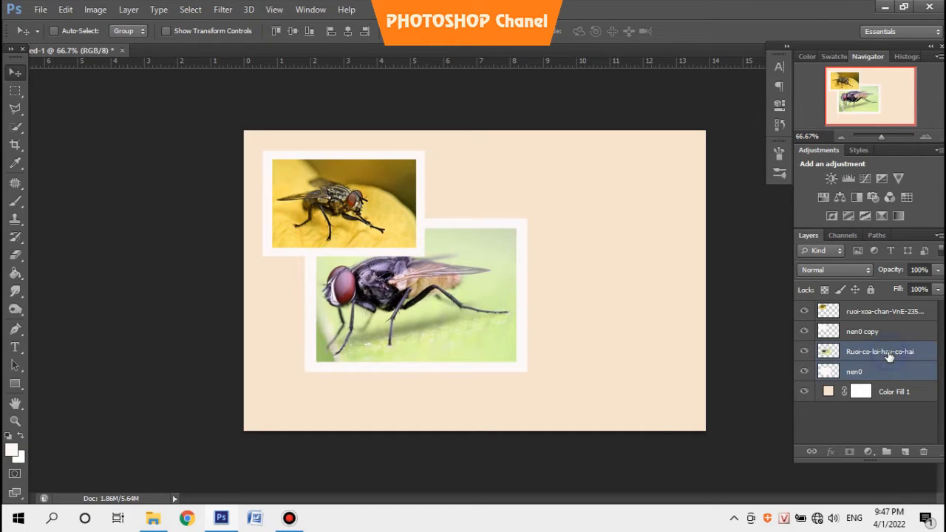
key(ctrl+g)
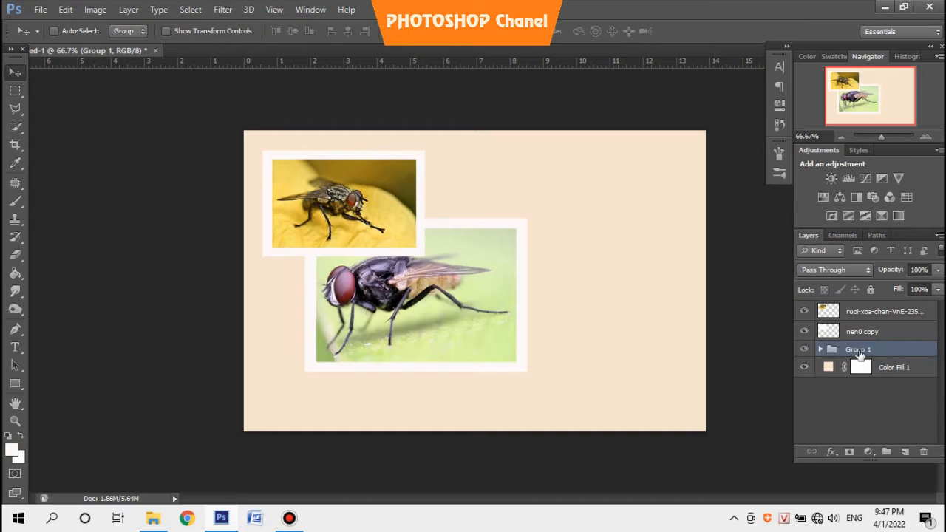
double_click(860, 349)
text(ruoi1)
key(Return)
Step: Group the nen0 copy and yellow fly photo layers as ruoi2, and check both groups by toggling their visibility
click(888, 327)
shift+click(889, 313)
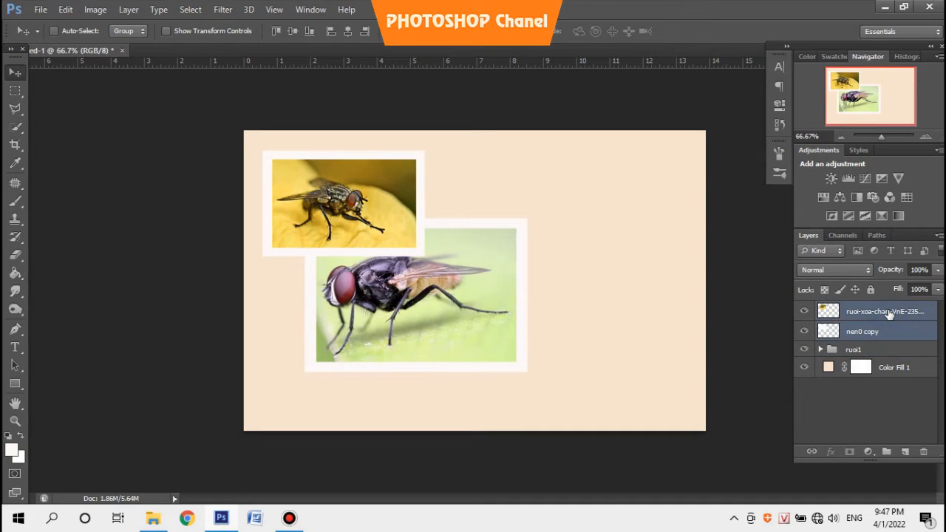
key(ctrl+g)
double_click(860, 308)
text(ru)
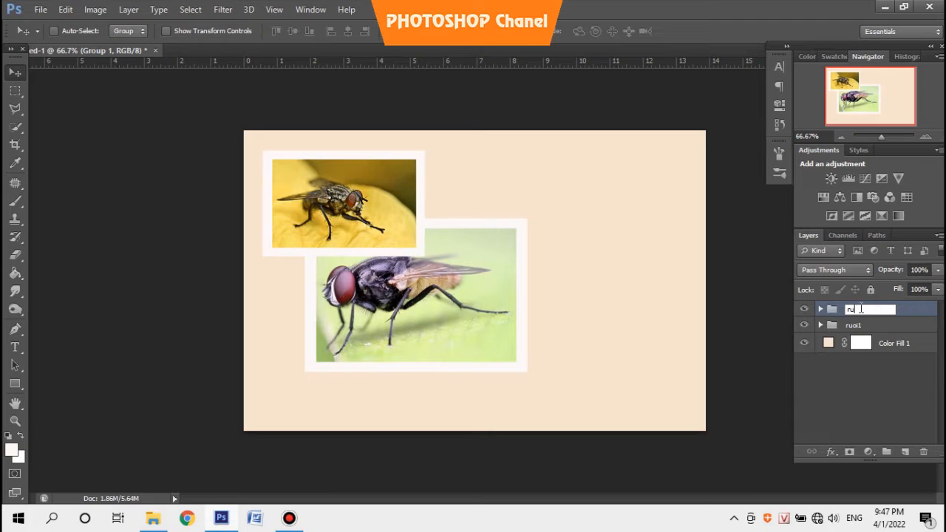
text(oi2)
key(Return)
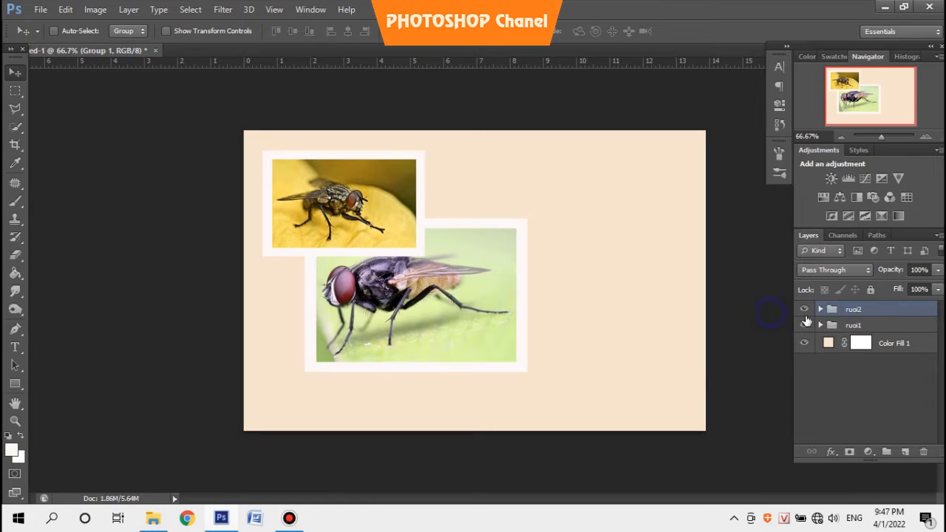
click(804, 311)
click(804, 310)
click(804, 326)
click(804, 326)
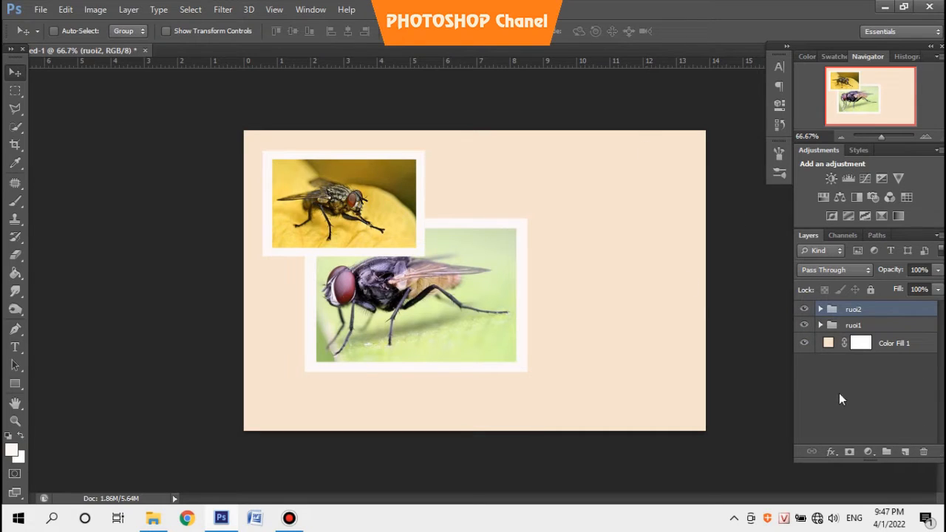
Step: Start a text line on a new layer beside the yellow fly photo and set its colour to a very dark brown
click(904, 451)
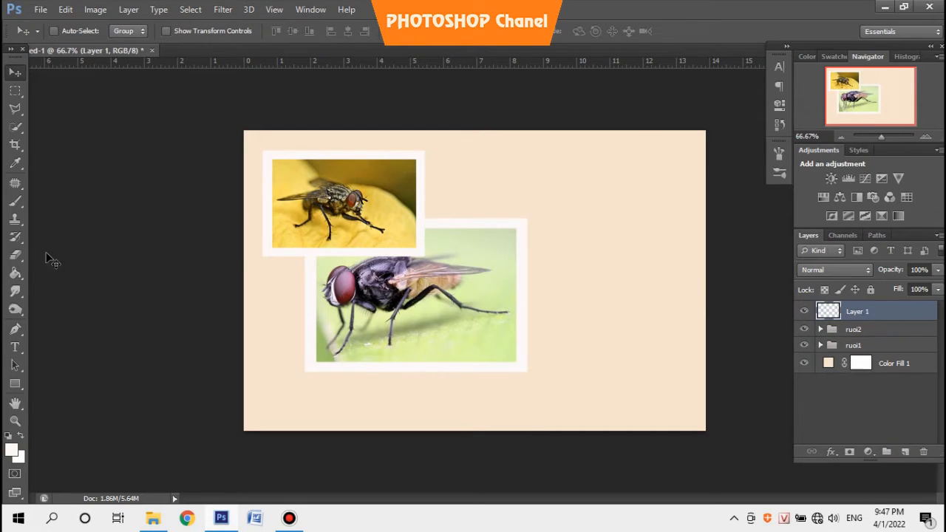
click(15, 347)
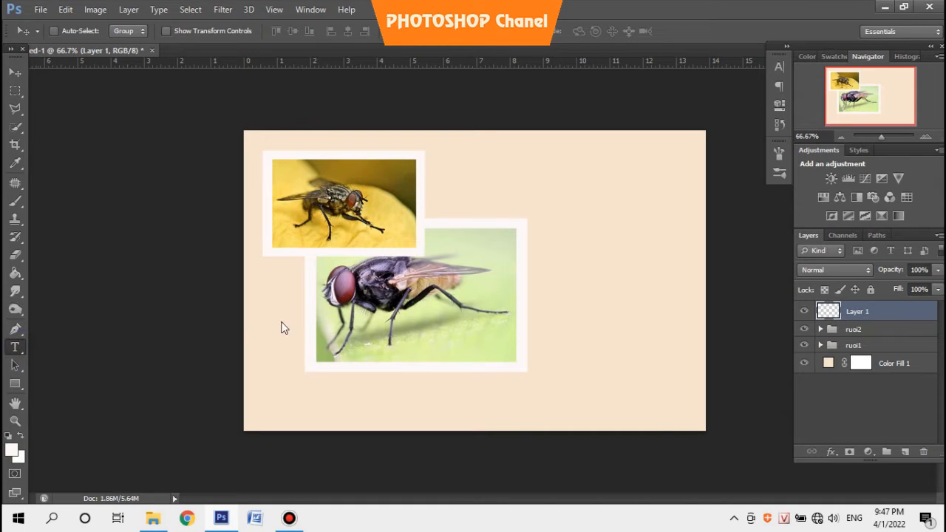
click(519, 178)
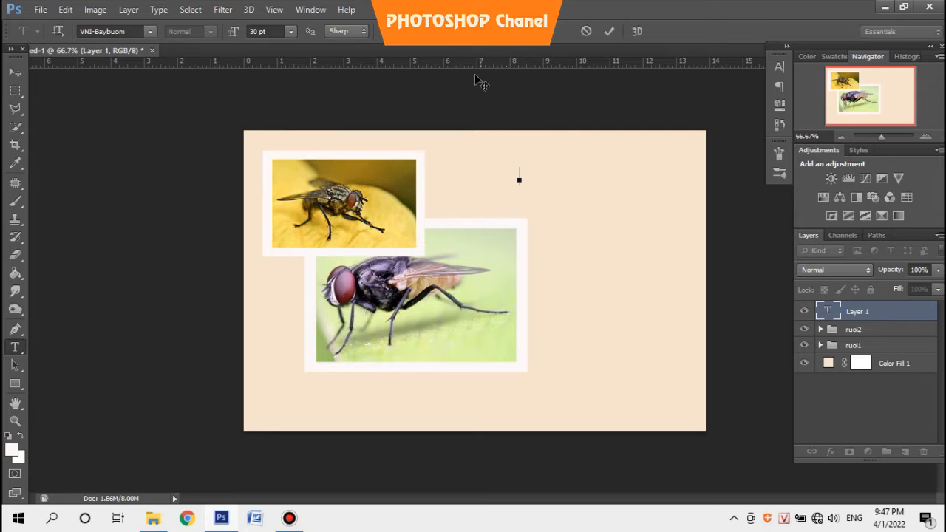
click(443, 31)
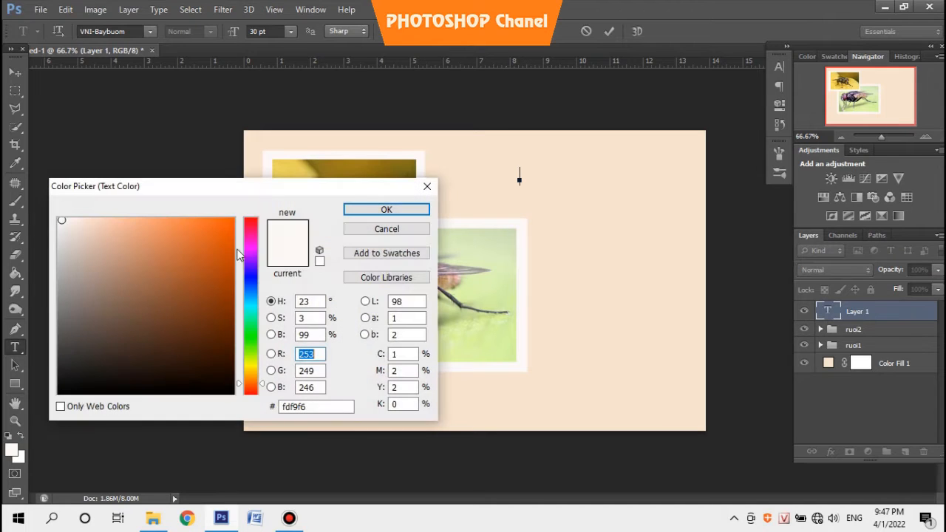
click(188, 389)
click(386, 209)
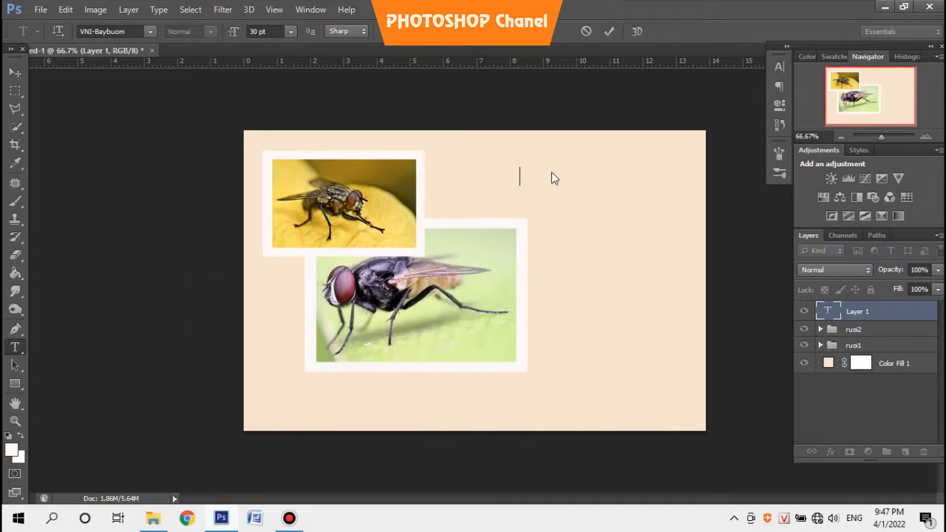
Step: Set the font of the new text line to VNI-Present
click(149, 30)
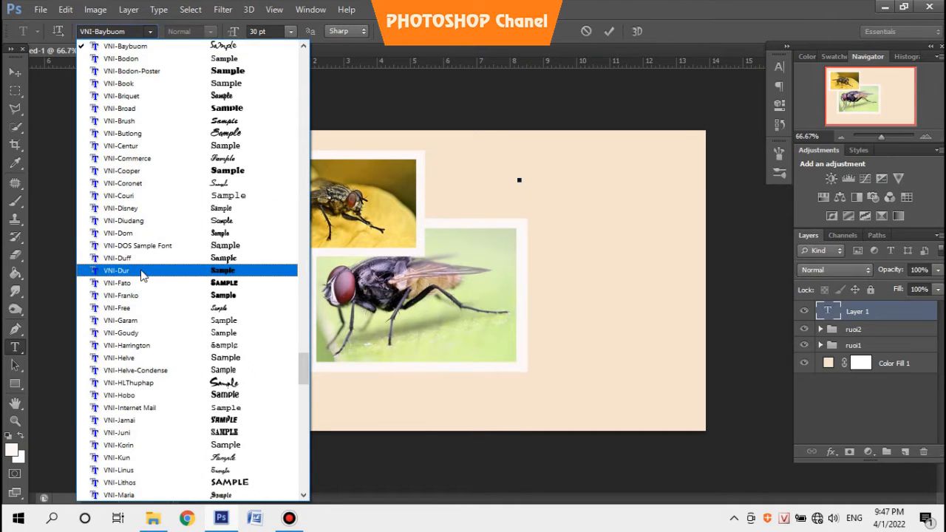
scroll(143, 276, down, 2)
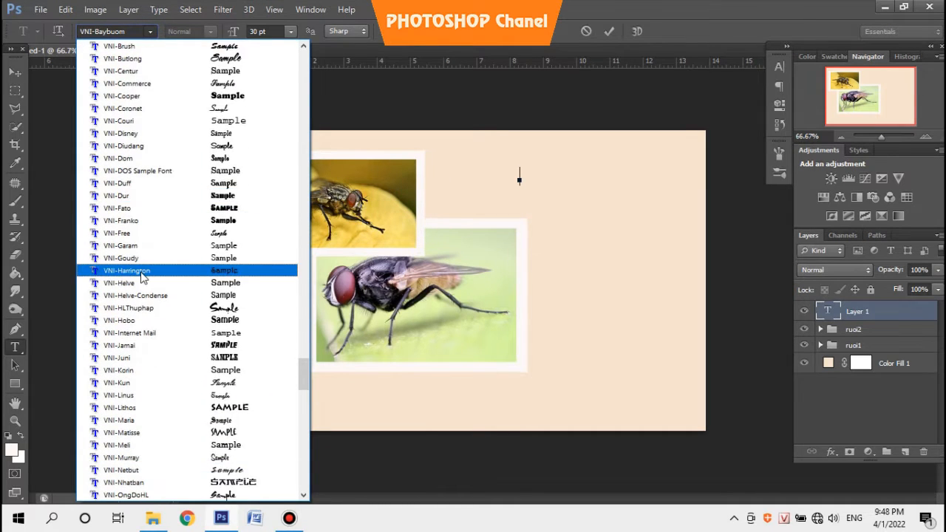
scroll(143, 276, down, 4)
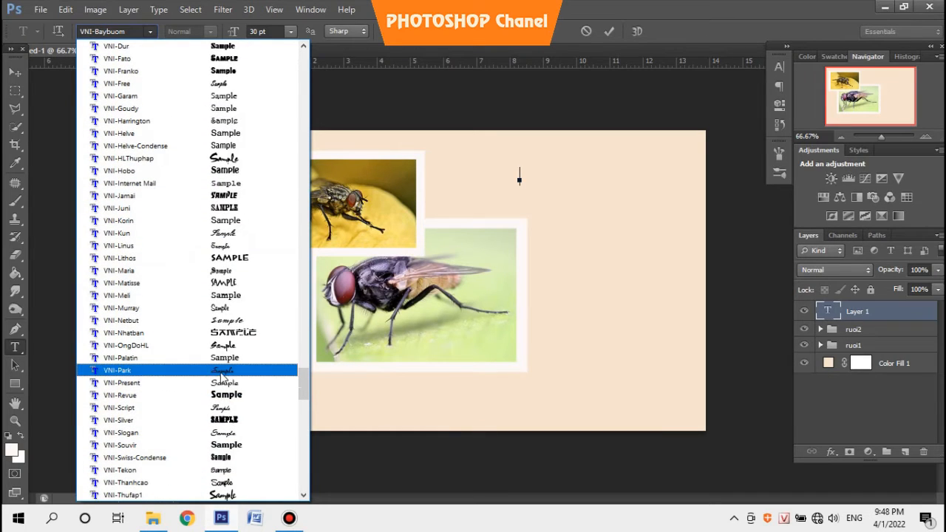
click(218, 383)
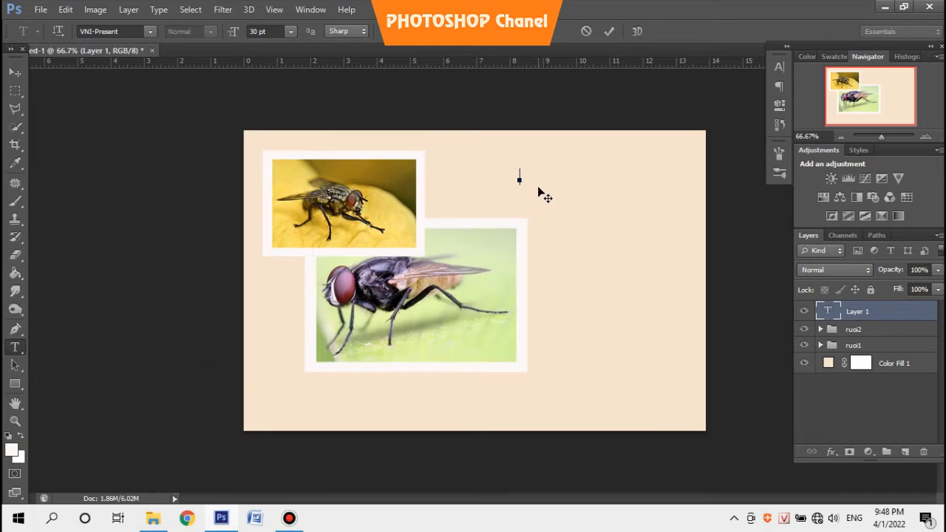
Step: Enter the text "tìm hiểu về cơ thể" and commit the text layer
text(buong)
key(BackSpace)
key(BackSpace)
key(BackSpace)
text(tim hieu)
text( về)
text( co)
text(w theer)
click(610, 32)
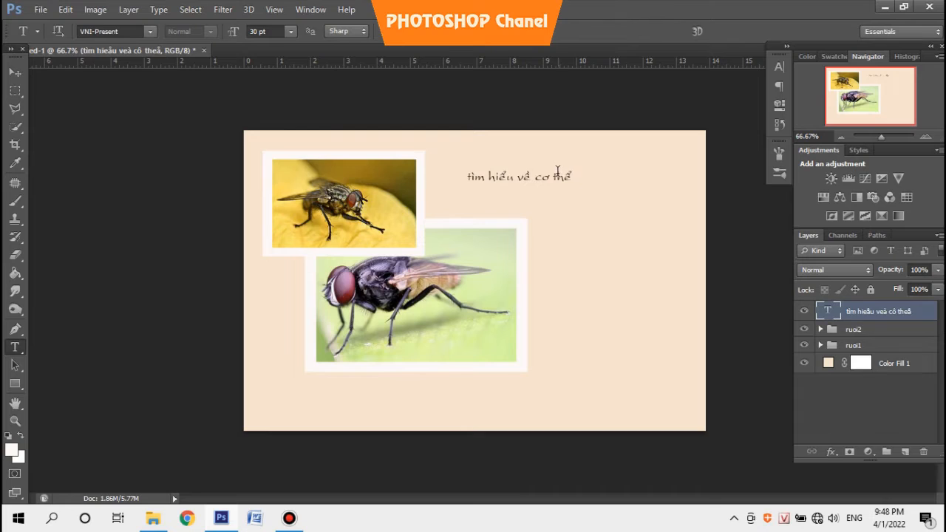
Step: Enlarge the "tìm hiểu về cơ thể" text to about one and a half times its size and adjust its position above the green fly photo
click(17, 75)
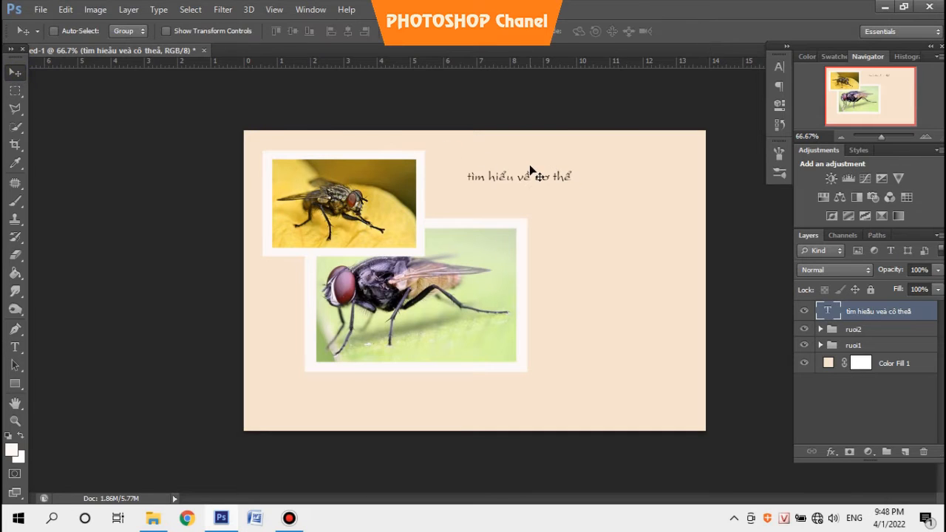
key(ctrl+t)
drag(578, 190, 625, 210)
drag(576, 184, 602, 189)
click(697, 31)
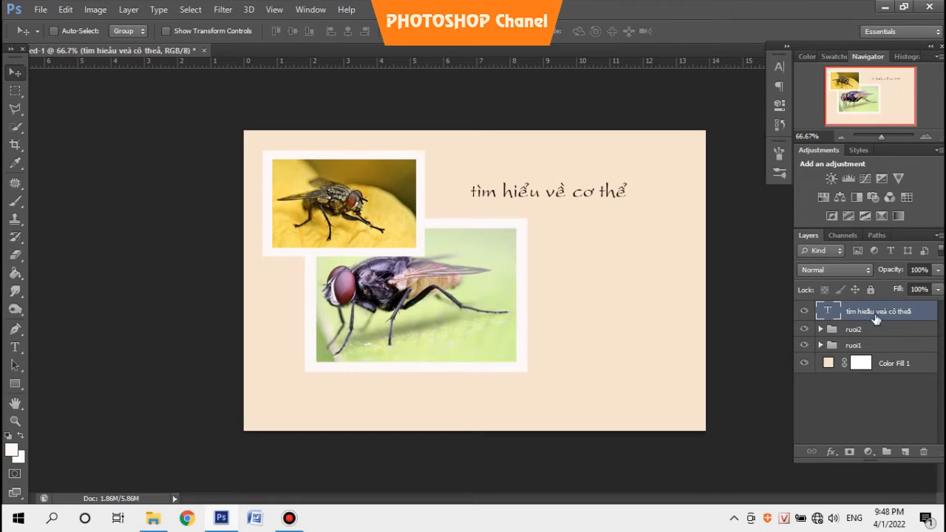
Step: Start a text line on a new layer beside the green fly photo and set its font to VNI-Baybuom
click(905, 452)
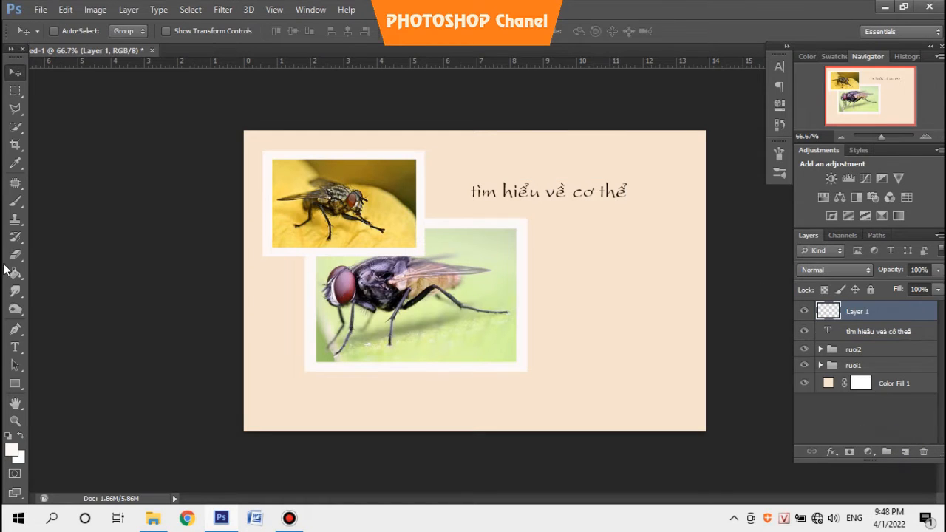
click(22, 348)
click(546, 257)
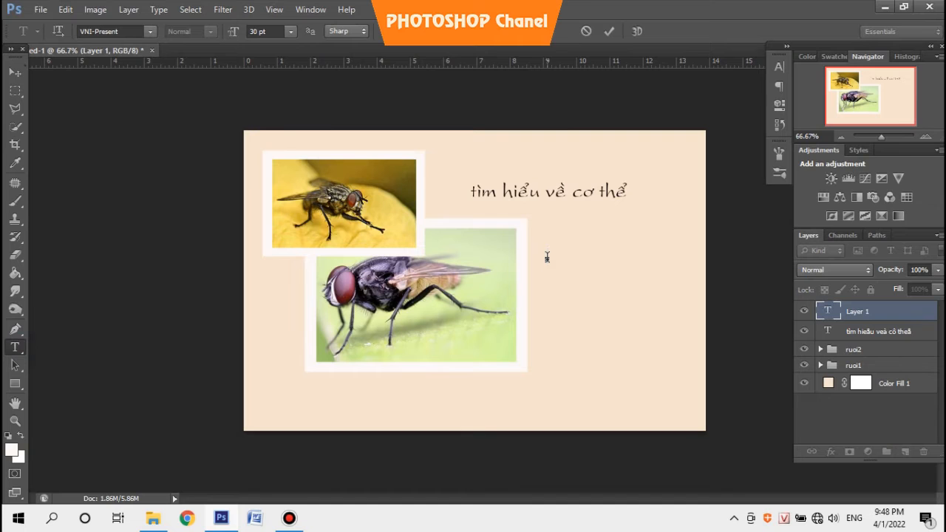
click(149, 33)
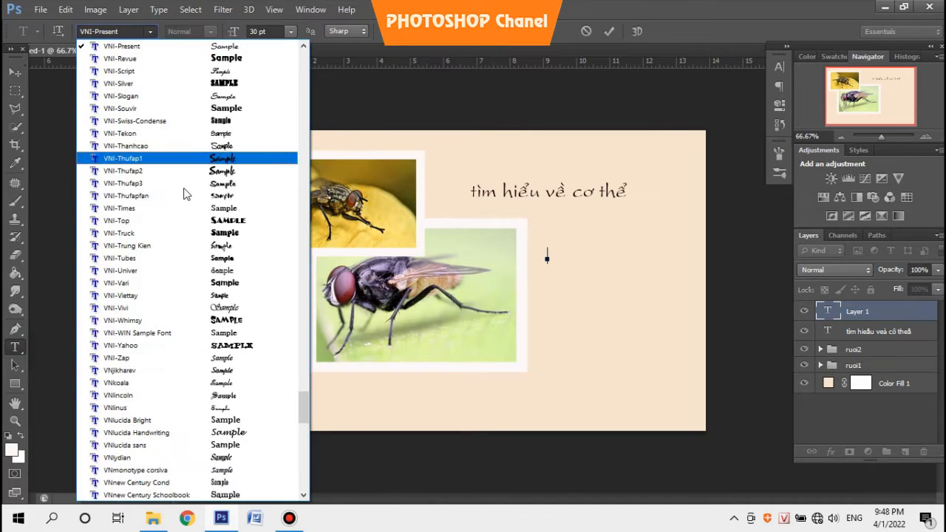
scroll(204, 264, up, 5)
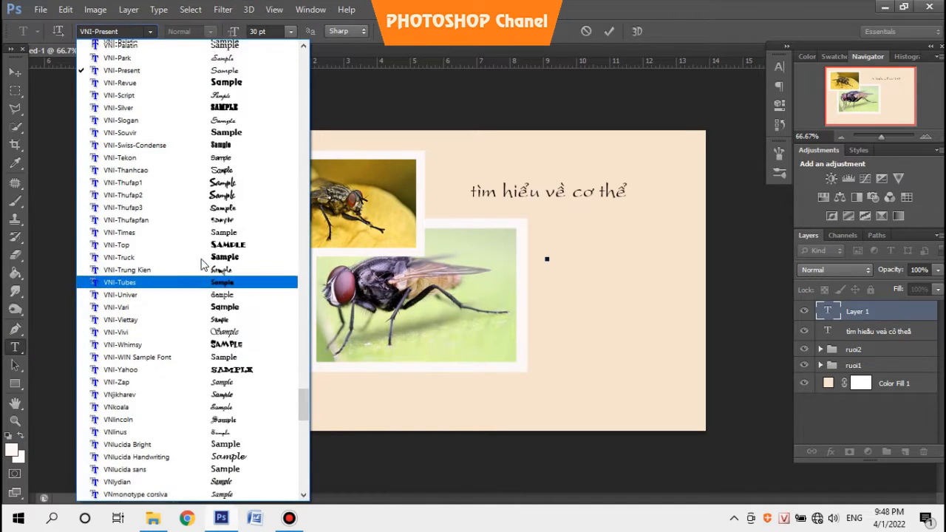
scroll(198, 234, up, 5)
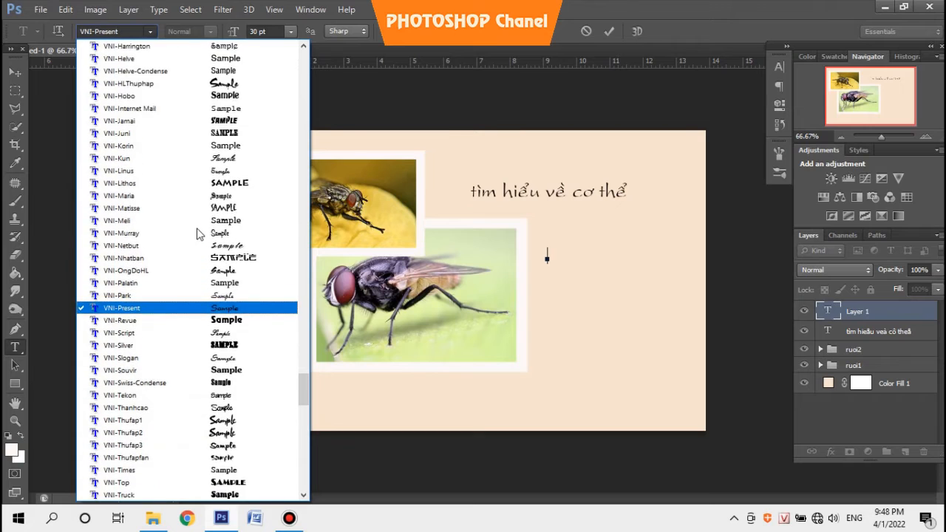
scroll(168, 141, up, 3)
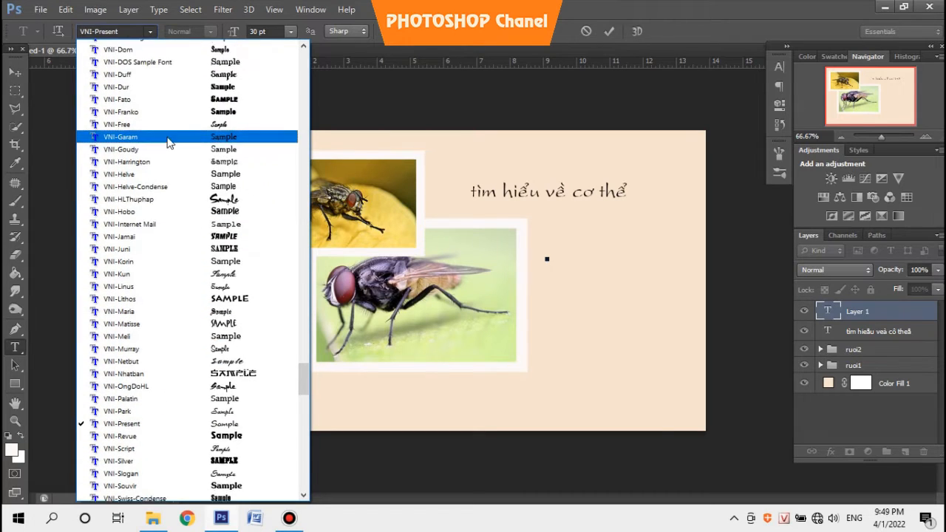
scroll(177, 129, up, 3)
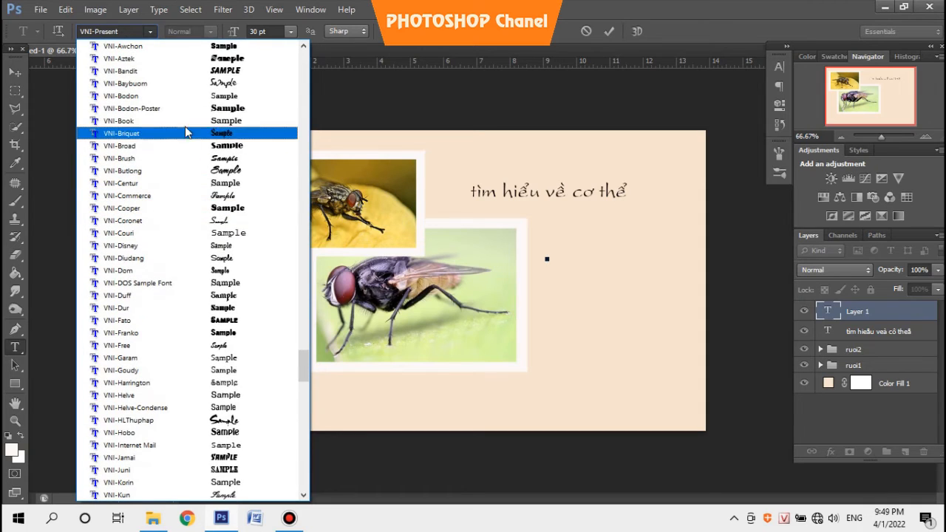
click(185, 84)
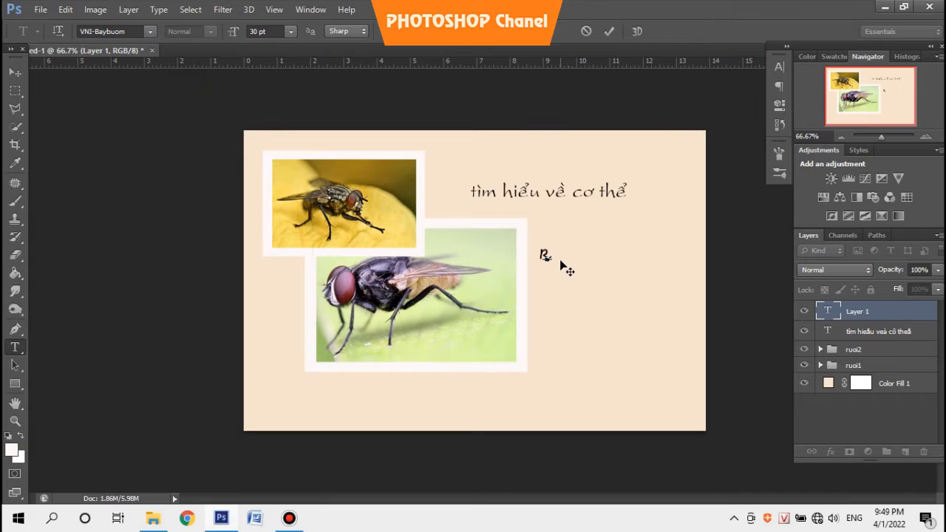
Step: Enter the text "Ruồi" and enlarge it into a big title word beneath the "tìm hiểu về cơ thể" line
text(uoif)
click(15, 71)
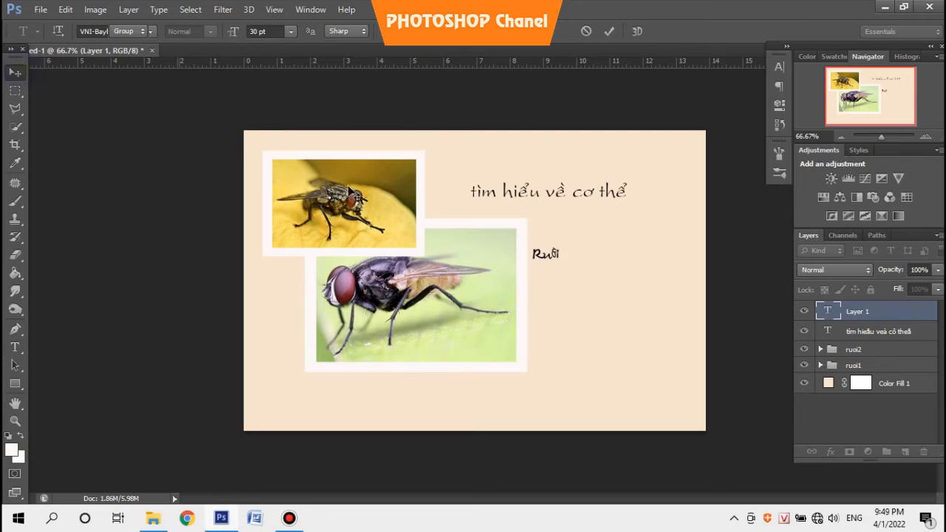
key(ctrl+t)
mouse_move(562, 266)
mouse_down()
mouse_move(662, 346)
mouse_move(638, 317)
mouse_move(651, 272)
mouse_move(640, 249)
mouse_up()
click(697, 31)
click(647, 247)
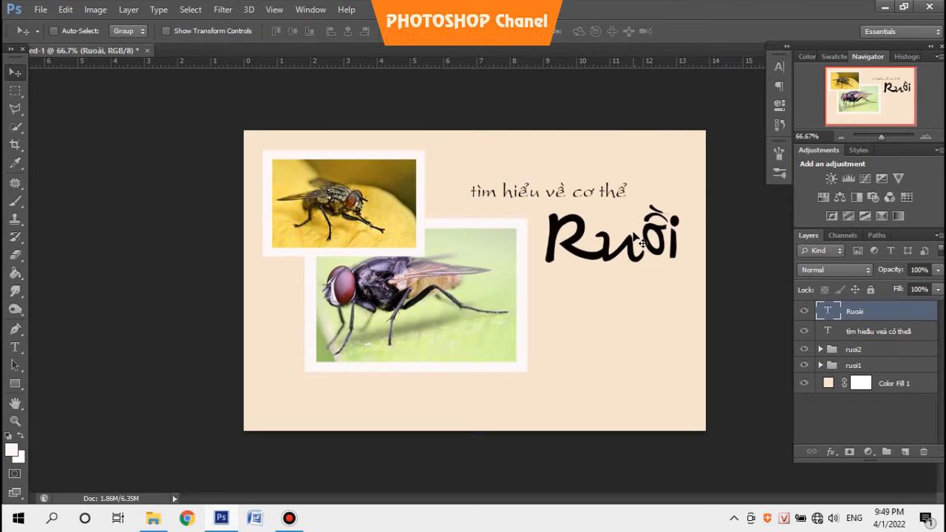
Step: Scale the "Ruồi" text down to about 88% and move it up slightly, closer to the line above
key(ctrl+t)
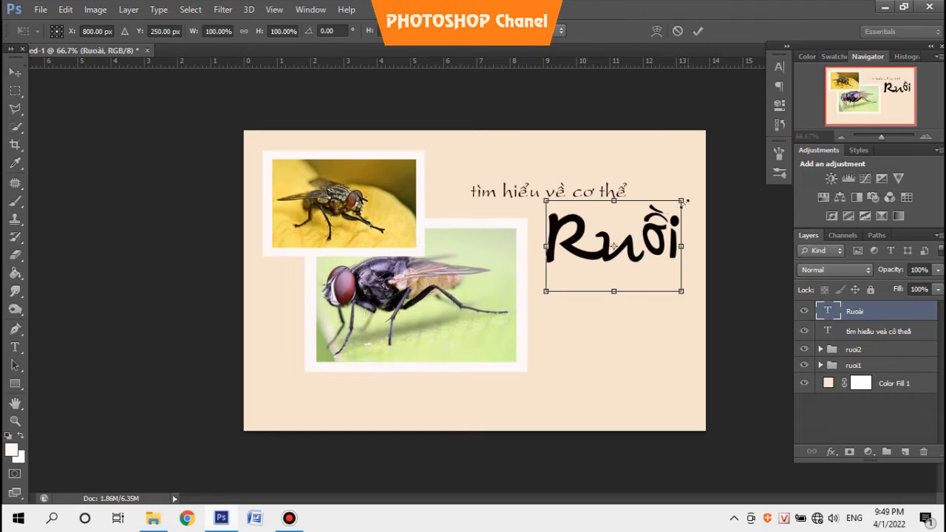
drag(675, 204, 665, 212)
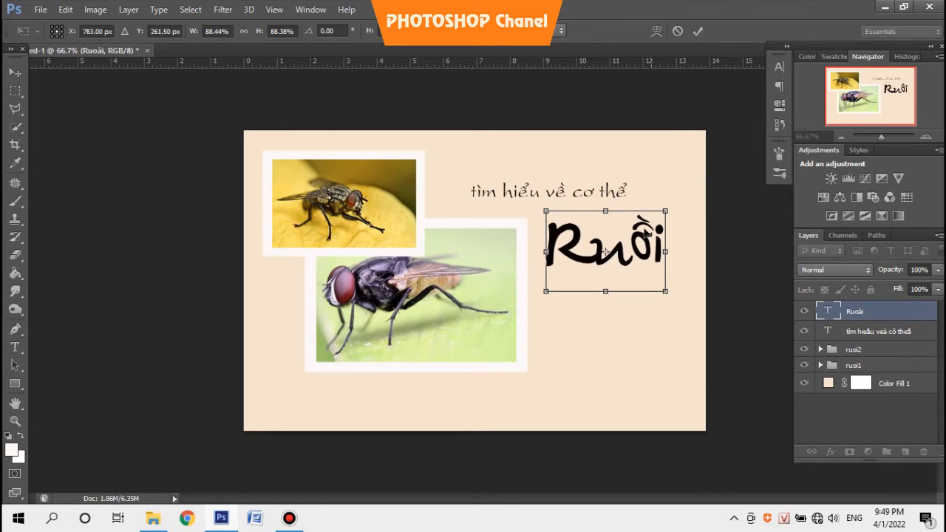
click(697, 31)
drag(640, 250, 639, 240)
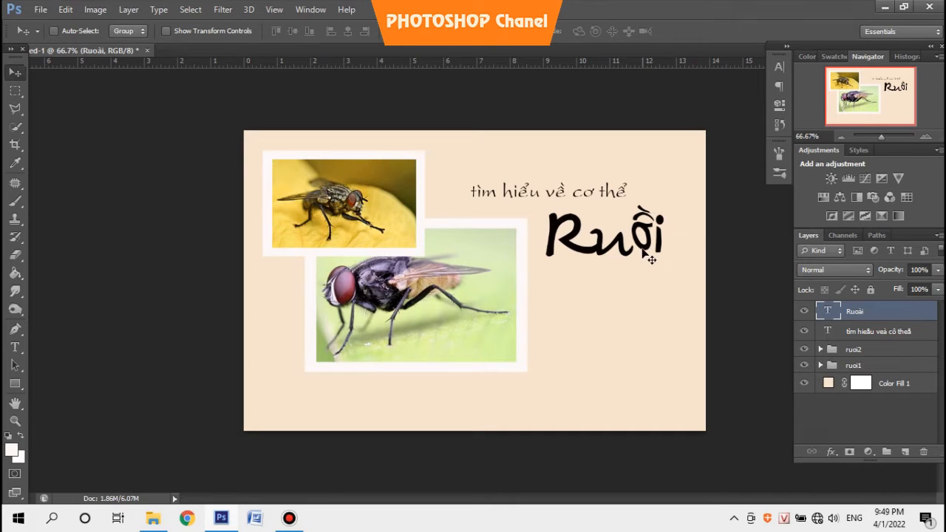
Step: Select a narrow horizontal rectangle below "Ruồi" on a new layer with the Polygonal Lasso tool
click(905, 451)
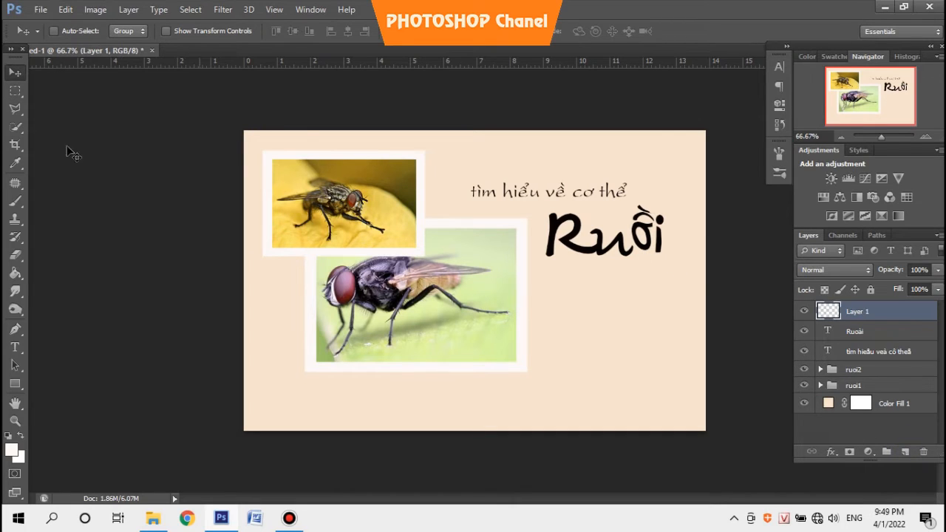
click(15, 108)
click(541, 282)
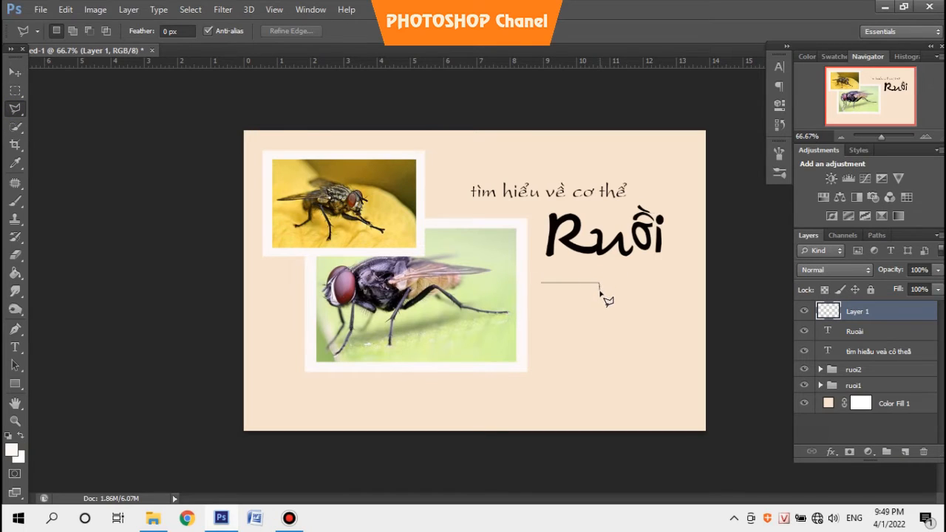
click(599, 291)
click(543, 295)
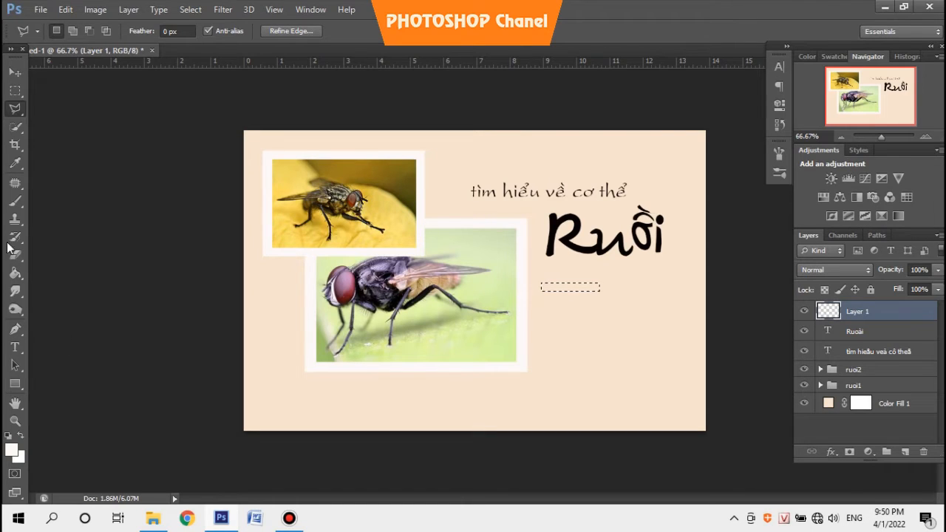
Step: Fill the rectangular selection with the near-black colour 0a0401 using the Paint Bucket, and deselect it
click(16, 273)
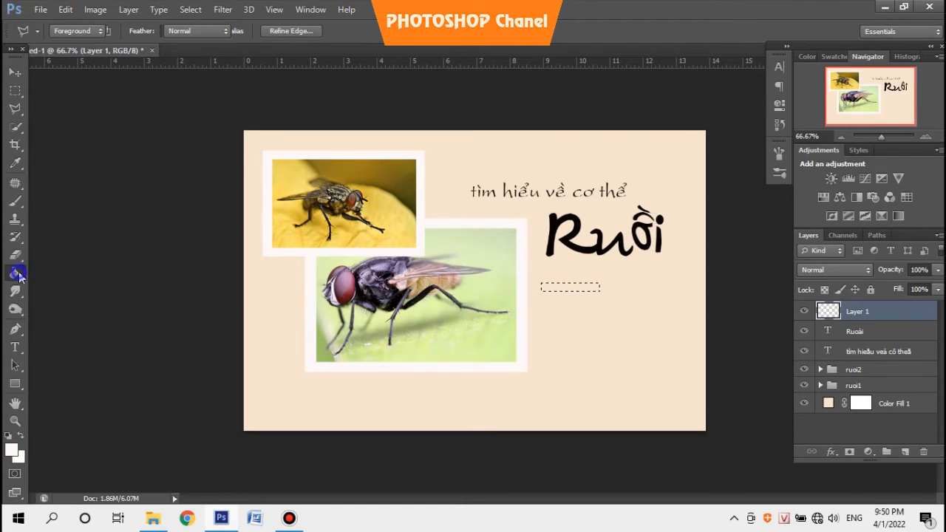
click(9, 449)
click(214, 387)
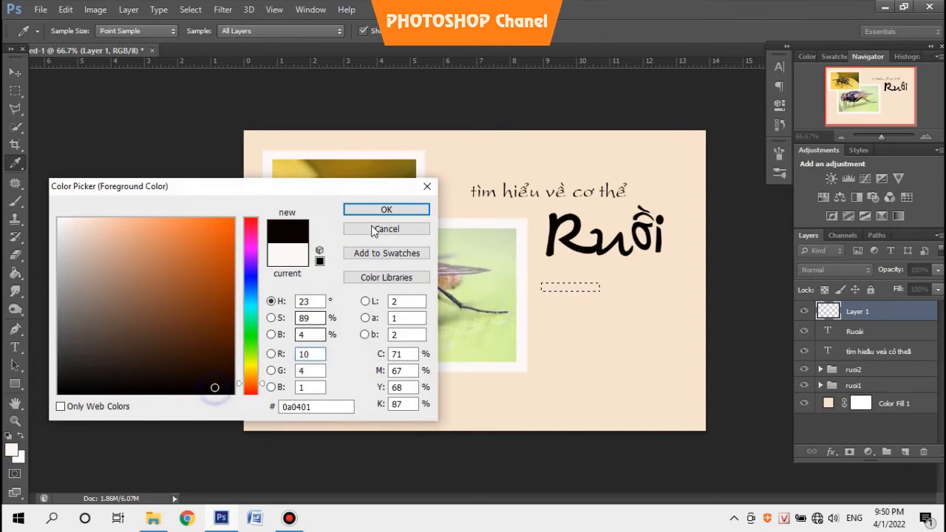
click(386, 209)
click(575, 288)
click(15, 72)
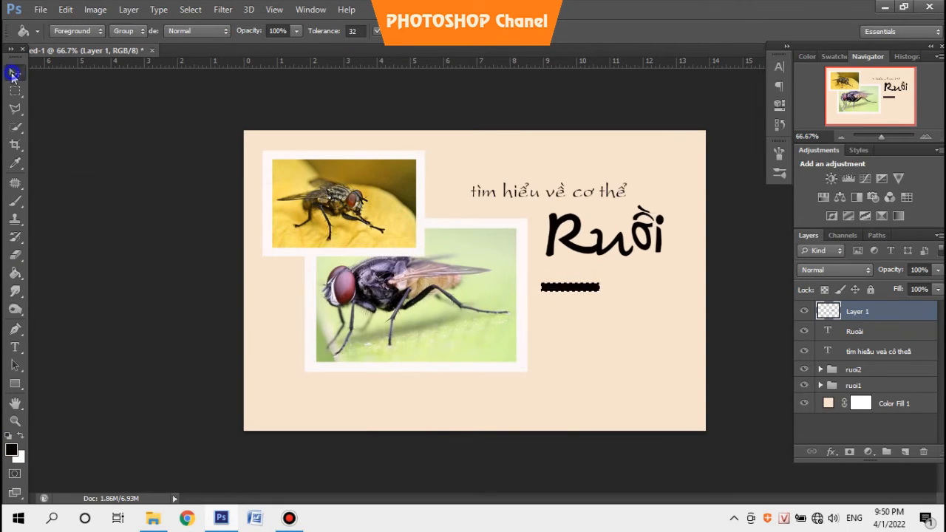
key(ctrl+d)
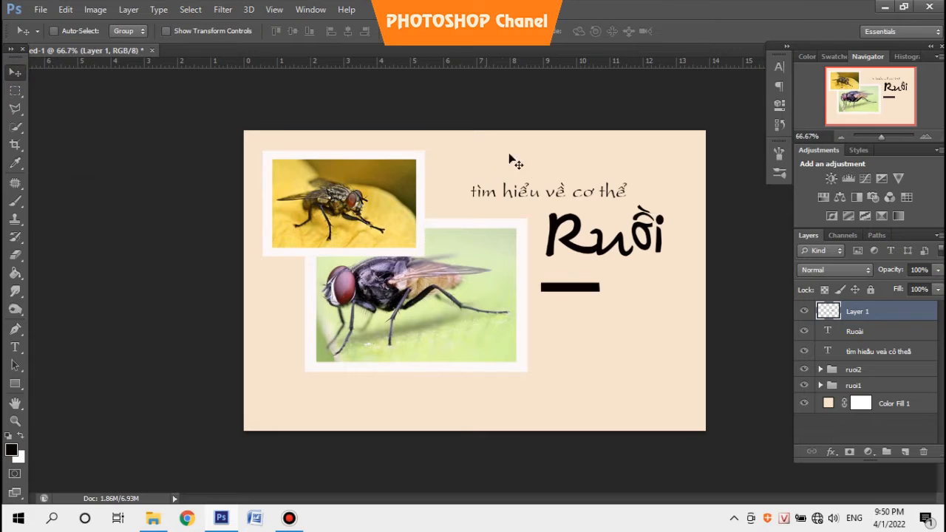
Step: Flatten the dark bar into a thin line and place it centred just beneath "Ruồi"
key(ctrl+t)
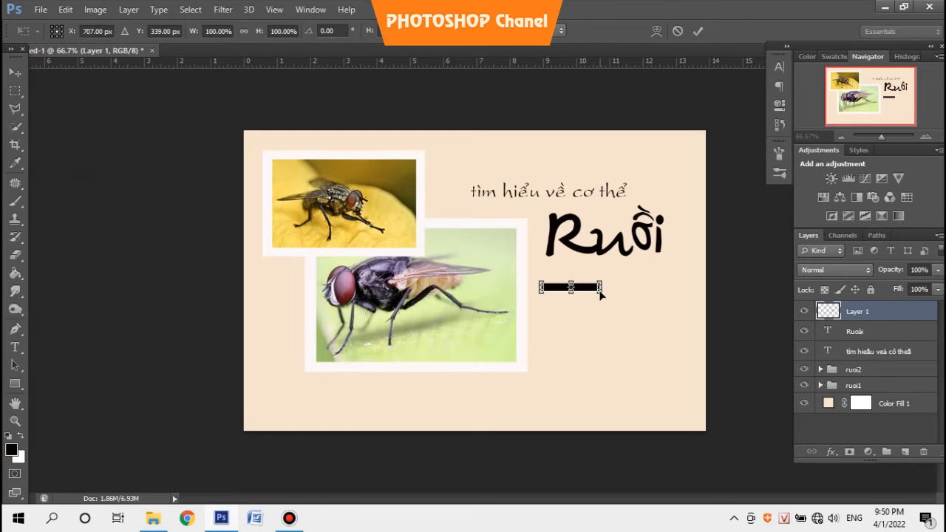
drag(602, 294, 595, 277)
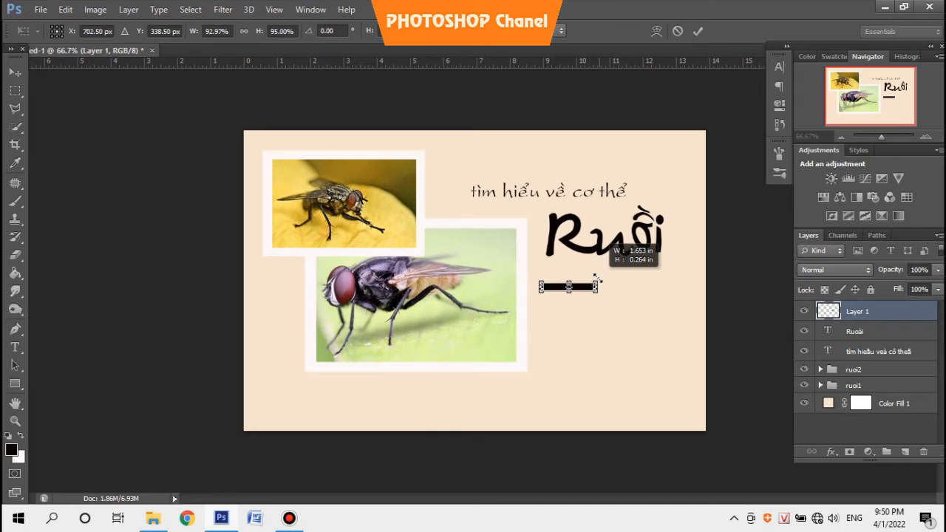
drag(567, 275, 611, 271)
click(699, 31)
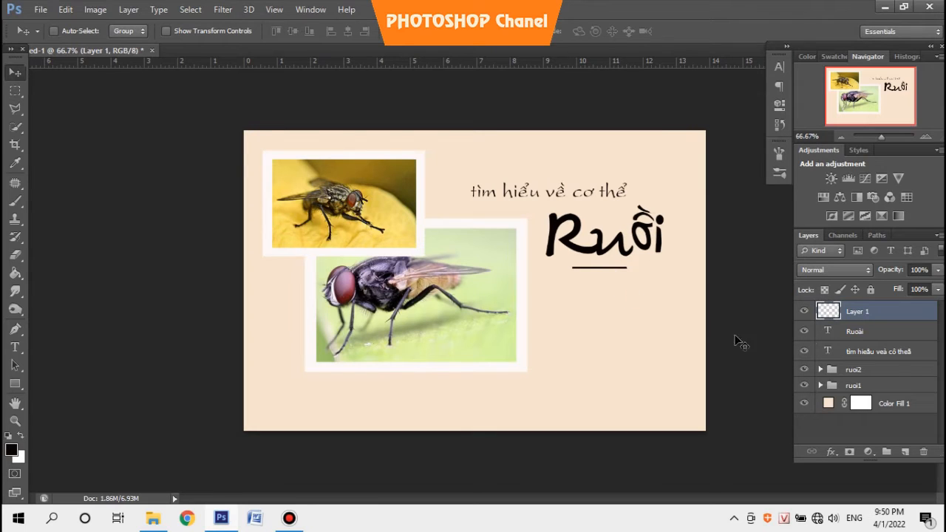
Step: Start another text line on a new layer below the thin line, beside the green fly photo
click(905, 451)
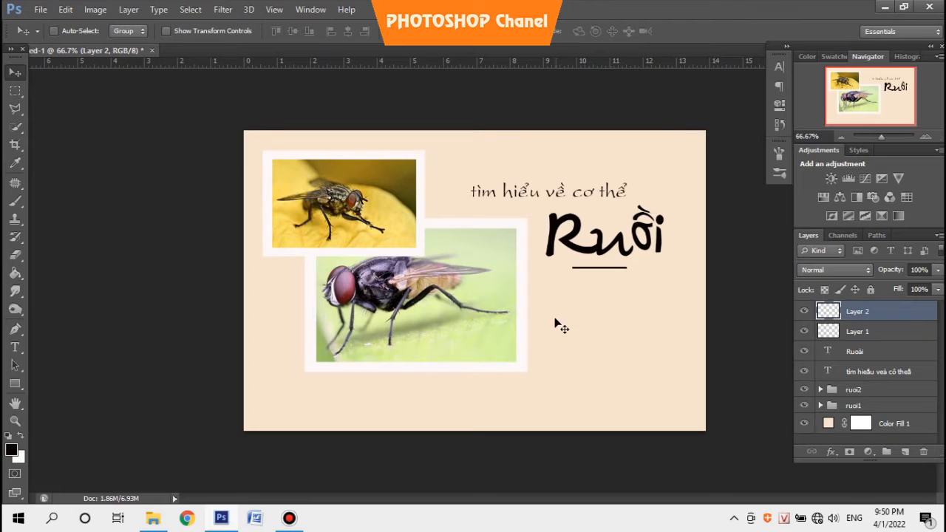
click(16, 347)
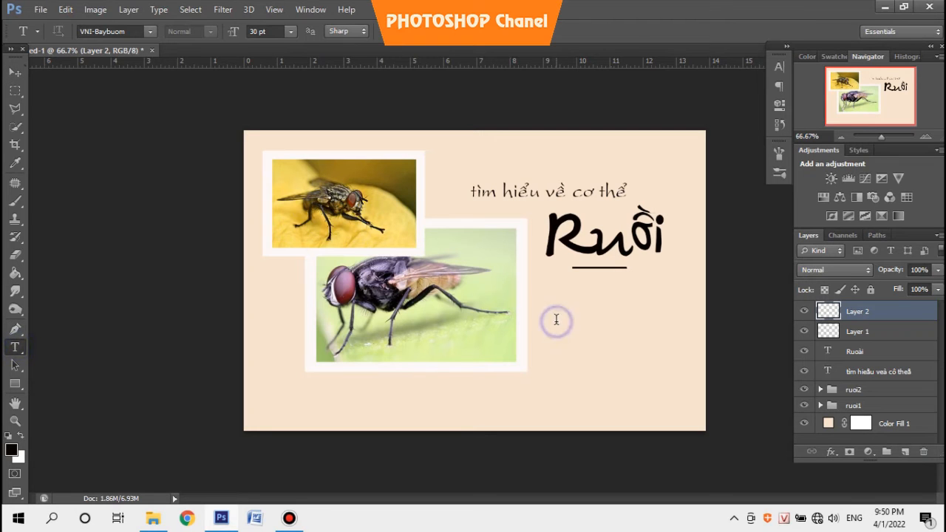
click(556, 320)
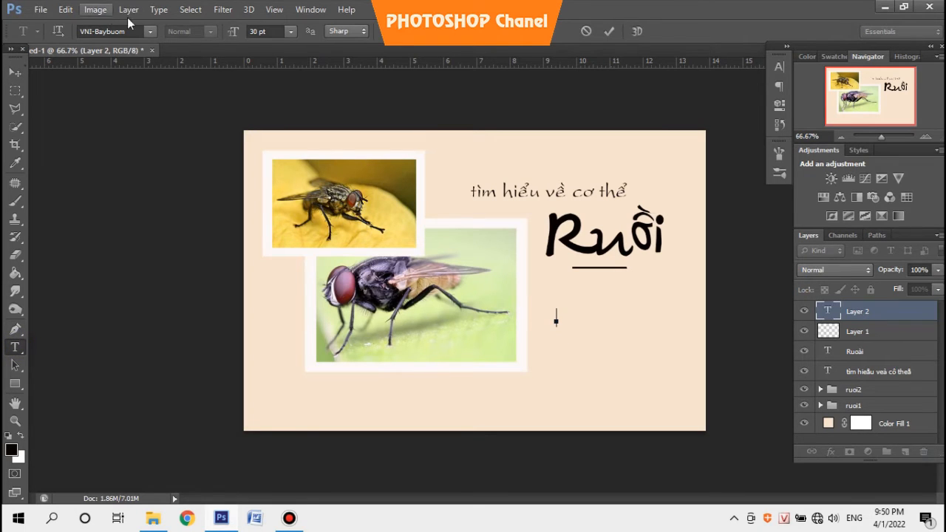
Step: Set the font of the new text line to VNI-Helve
click(151, 32)
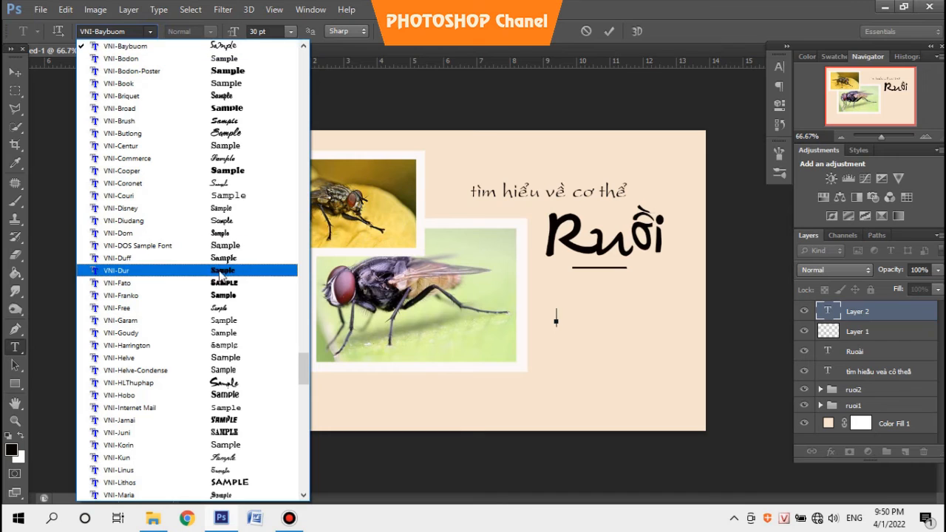
scroll(153, 265, down, 4)
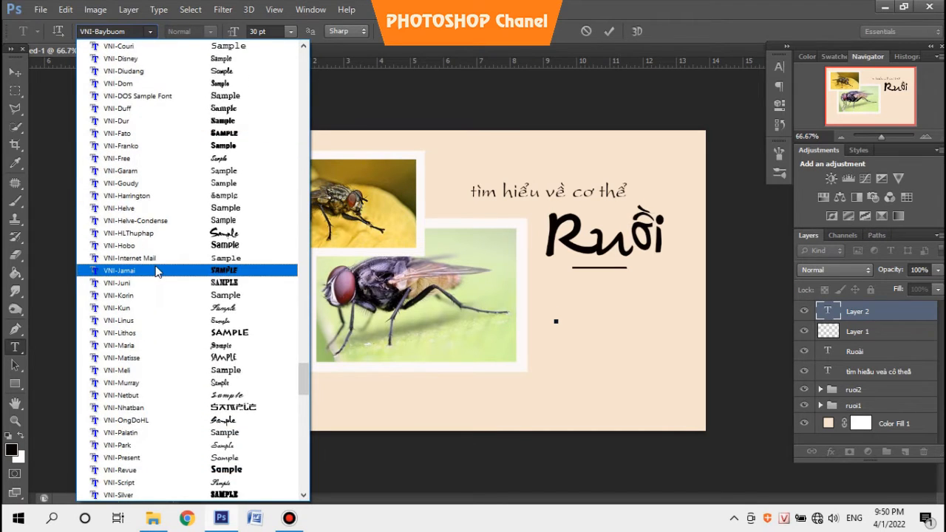
scroll(155, 272, down, 8)
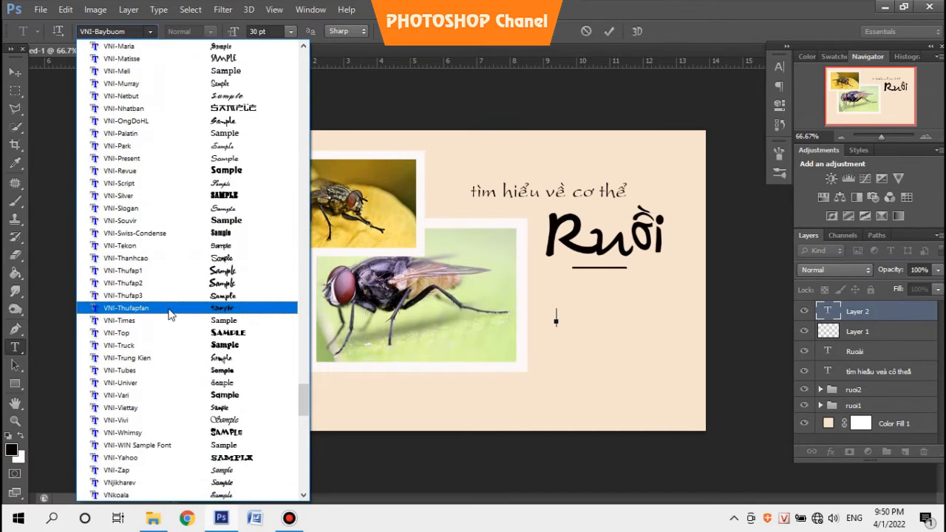
scroll(170, 317, down, 3)
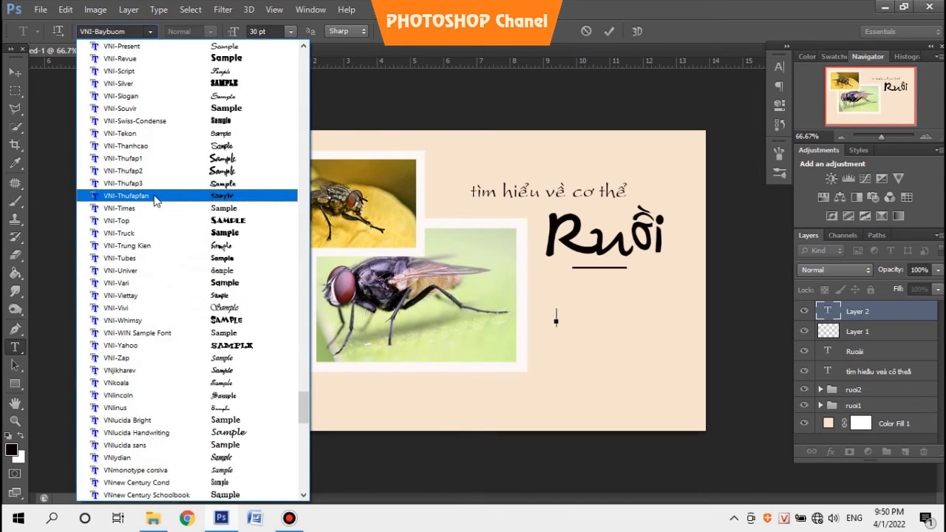
scroll(175, 274, down, 1)
scroll(196, 207, up, 4)
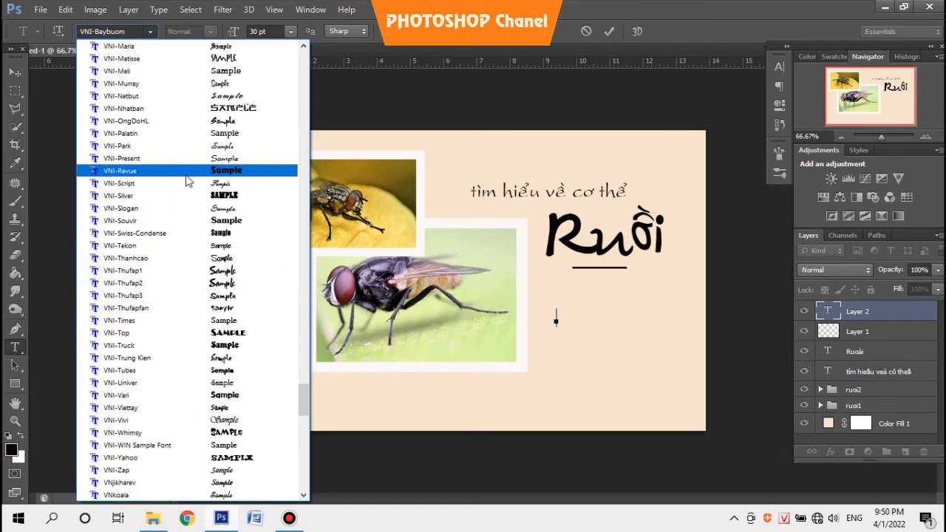
scroll(192, 244, up, 2)
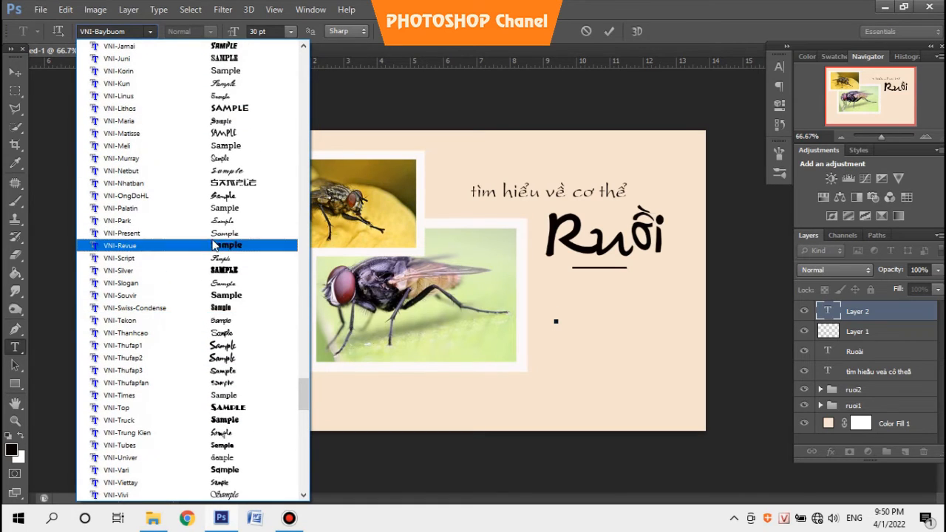
scroll(178, 296, down, 2)
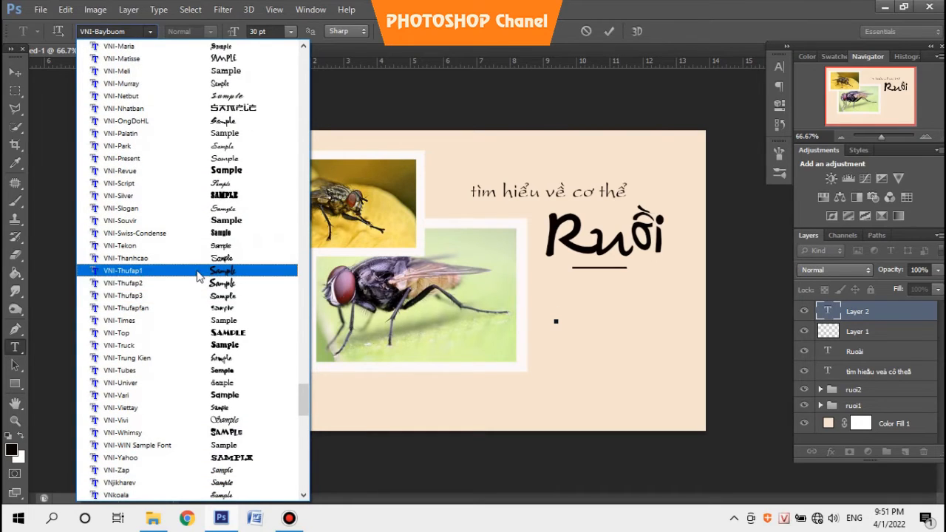
scroll(196, 277, up, 3)
scroll(198, 277, up, 3)
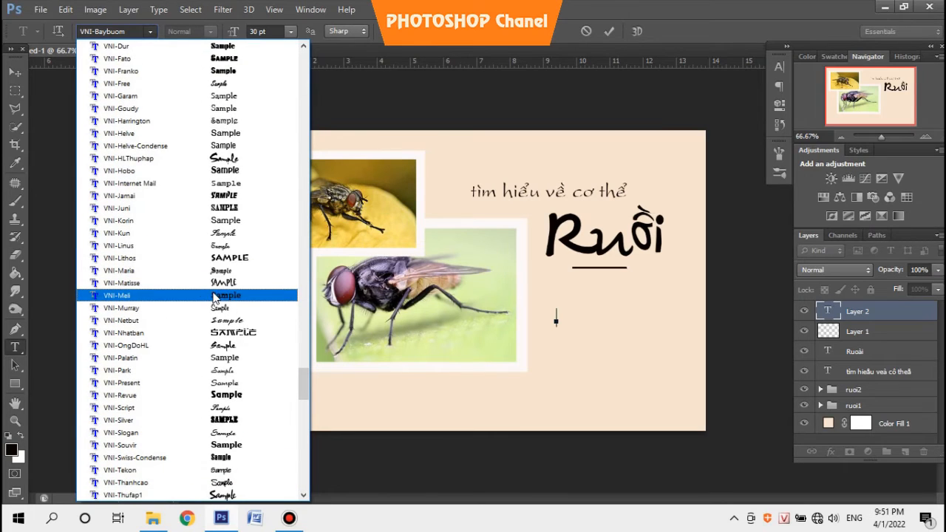
scroll(224, 286, up, 1)
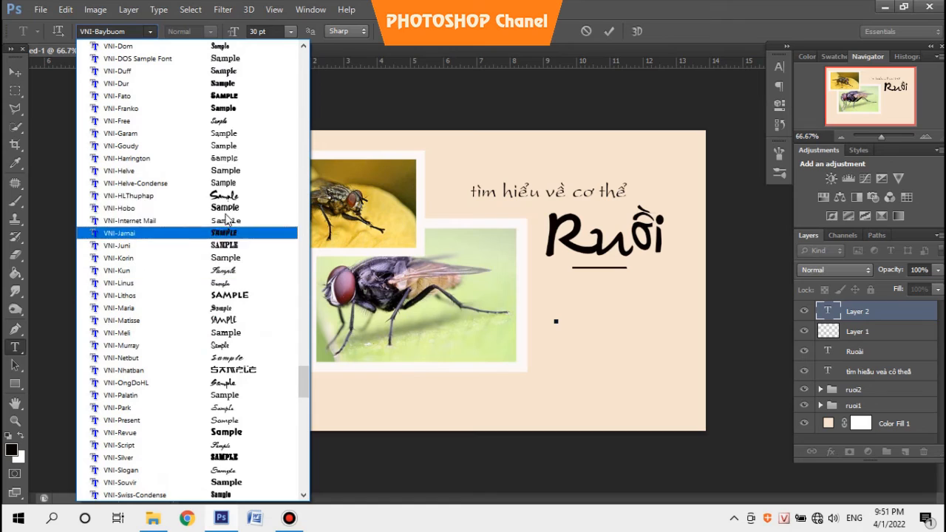
click(232, 172)
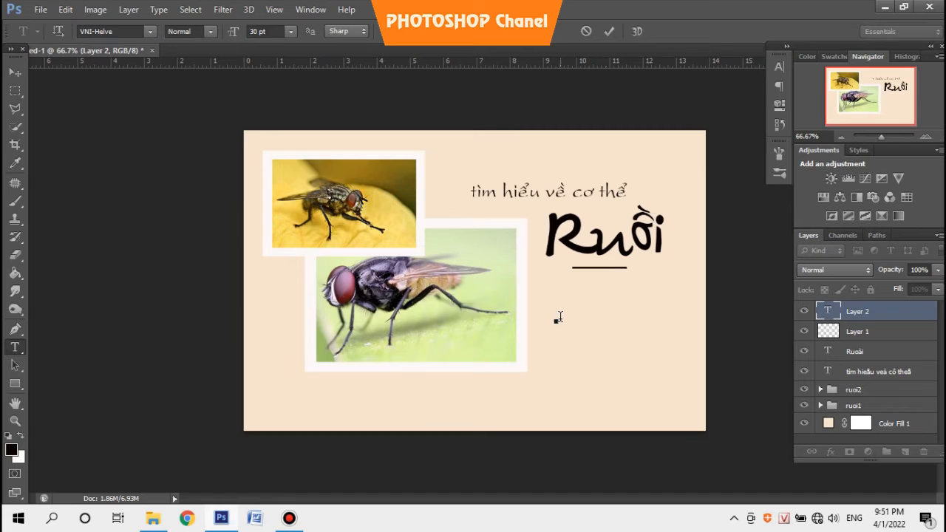
Step: Enter "PHOTOSHOP CHANEL" as the new text line and commit it
text(ho)
text(OT)
text(OSHOP )
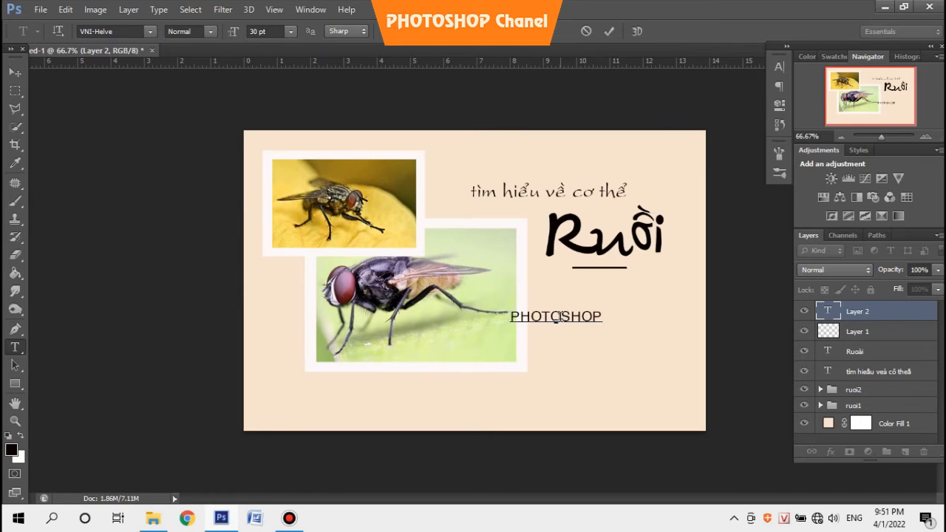
text(CHANEL)
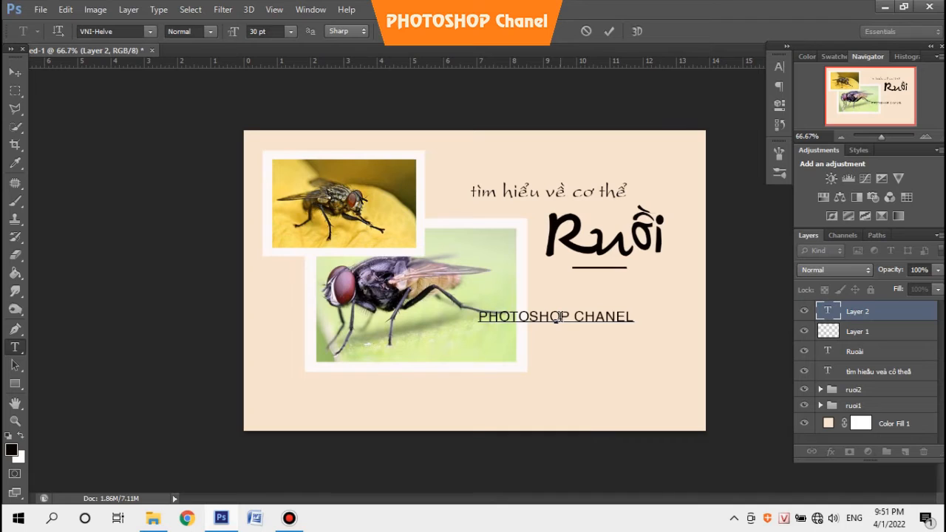
click(614, 31)
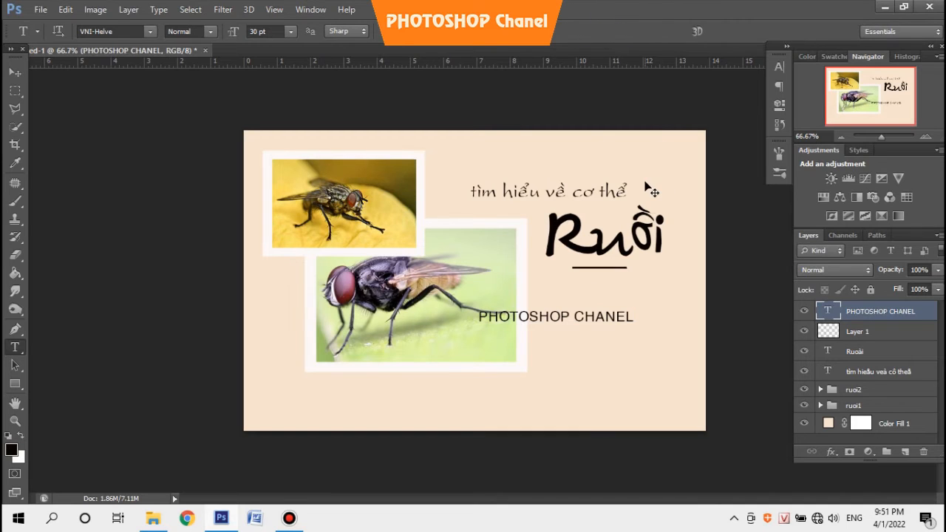
Step: Scale the "PHOTOSHOP CHANEL" text down to about 66% width and 68% height with Free Transform
key(ctrl+t)
drag(635, 304, 583, 316)
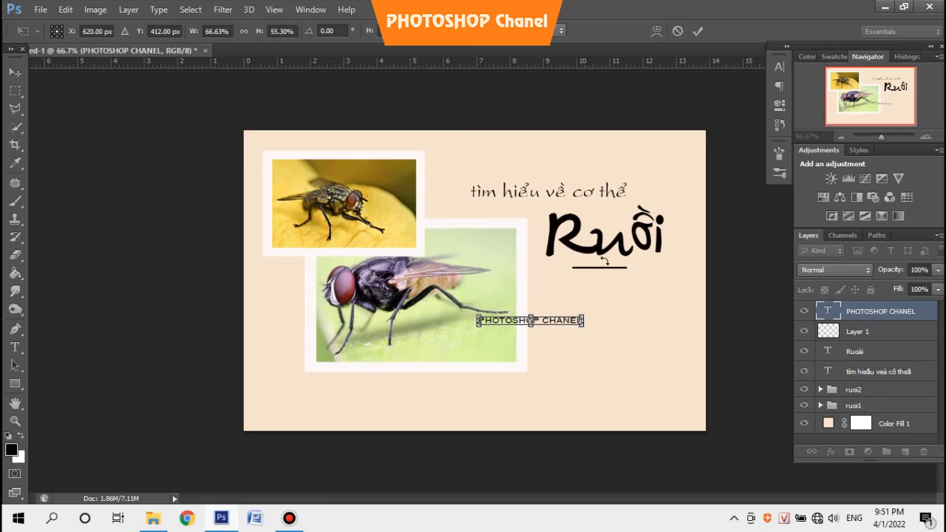
key(ctrl+z)
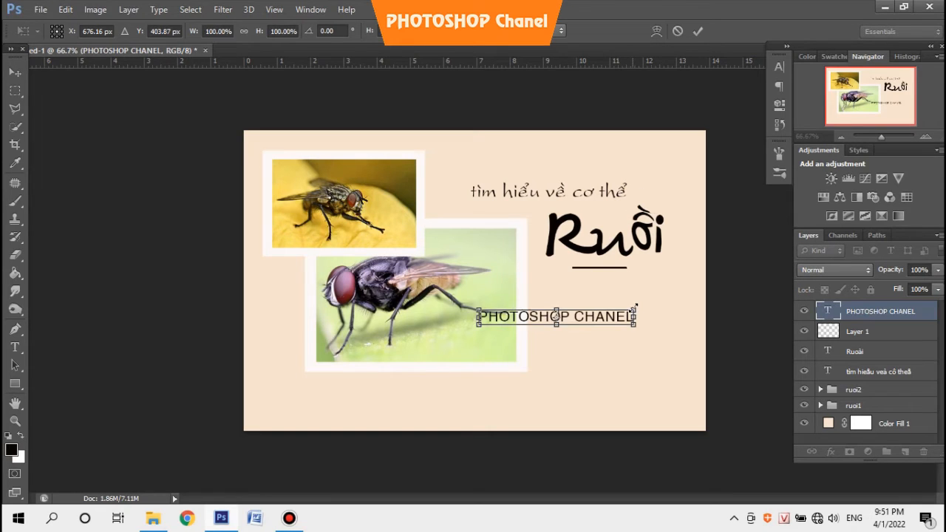
drag(636, 304, 584, 313)
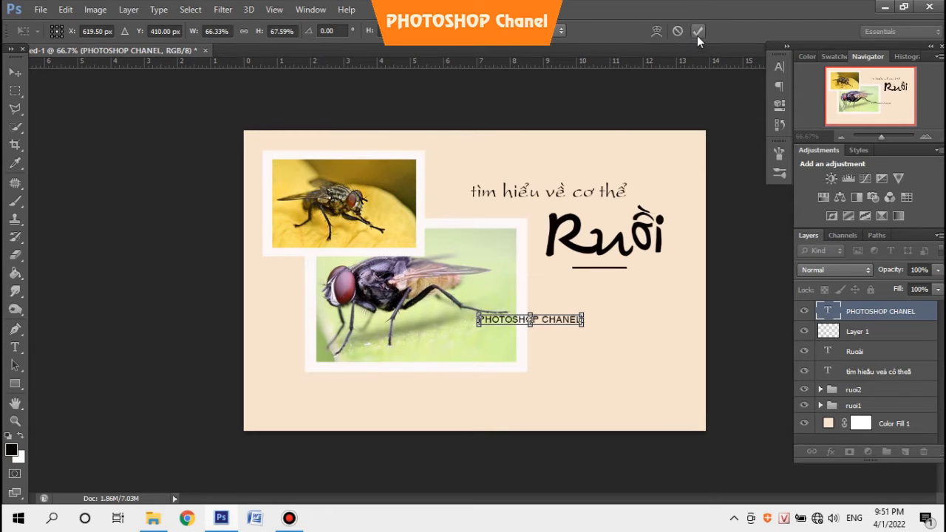
click(697, 31)
Step: Move the "PHOTOSHOP CHANEL" text off the green fly photo and centre it beneath the thin line
click(15, 71)
drag(538, 311, 604, 311)
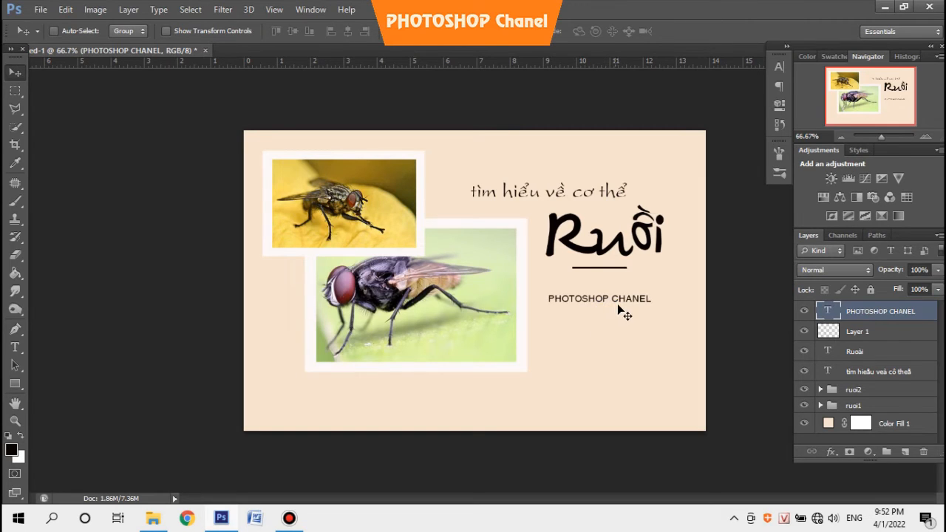
drag(589, 309, 618, 376)
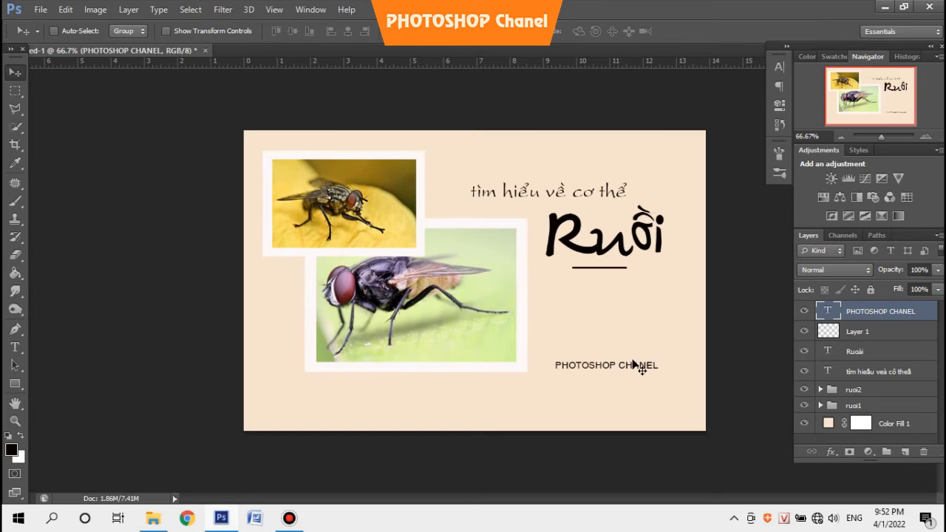
drag(633, 365, 620, 316)
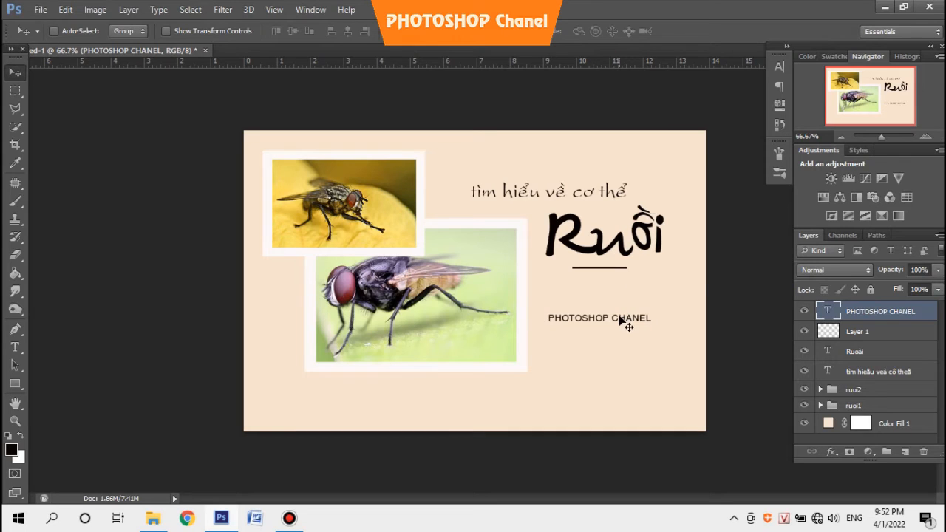
Step: Shift the "Ruồi" title text slightly to the right
click(869, 329)
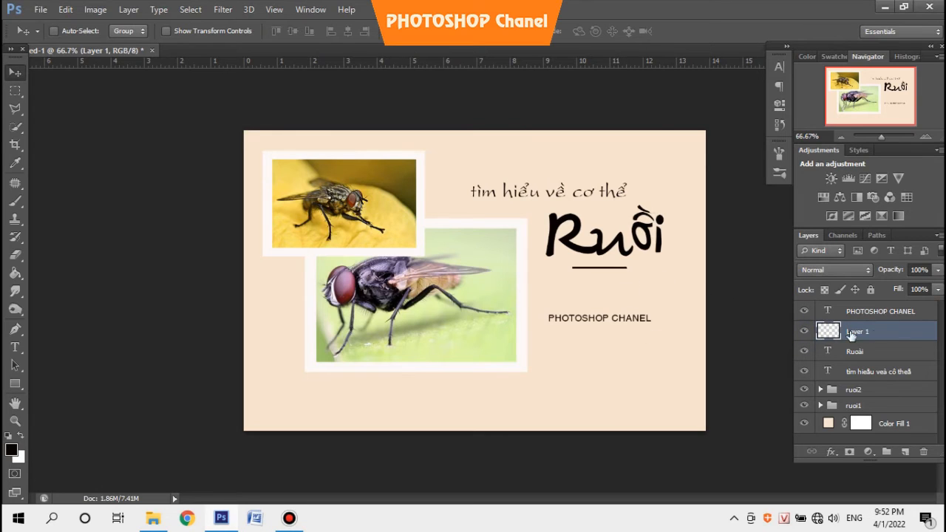
click(879, 312)
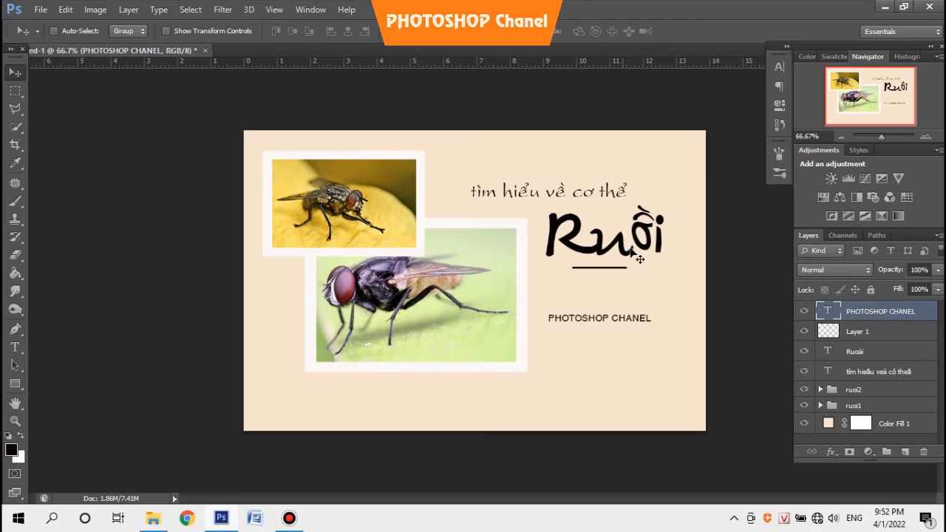
click(866, 351)
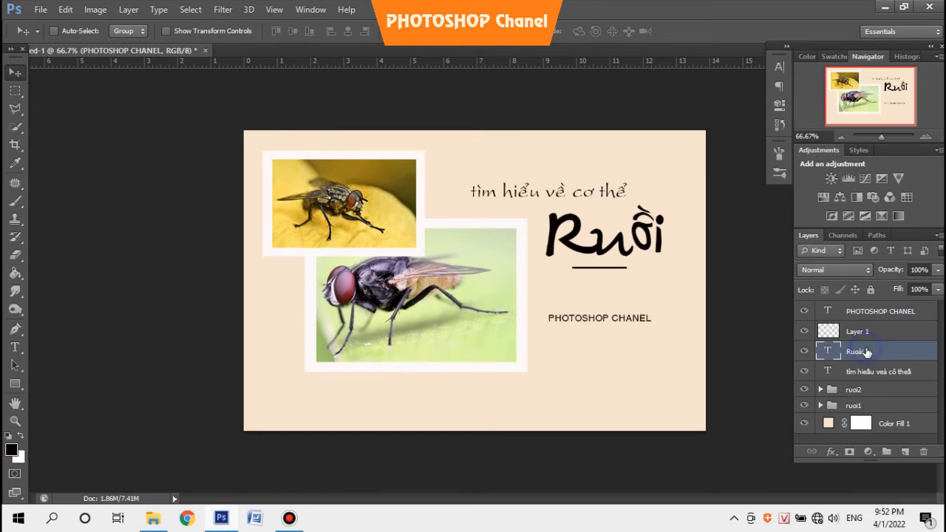
drag(639, 200, 667, 231)
Step: Move the thin line and the "PHOTOSHOP CHANEL" text lower and slightly right, centred beneath "Ruồi"
click(869, 333)
mouse_move(616, 269)
mouse_down()
mouse_move(629, 283)
mouse_move(619, 284)
mouse_up()
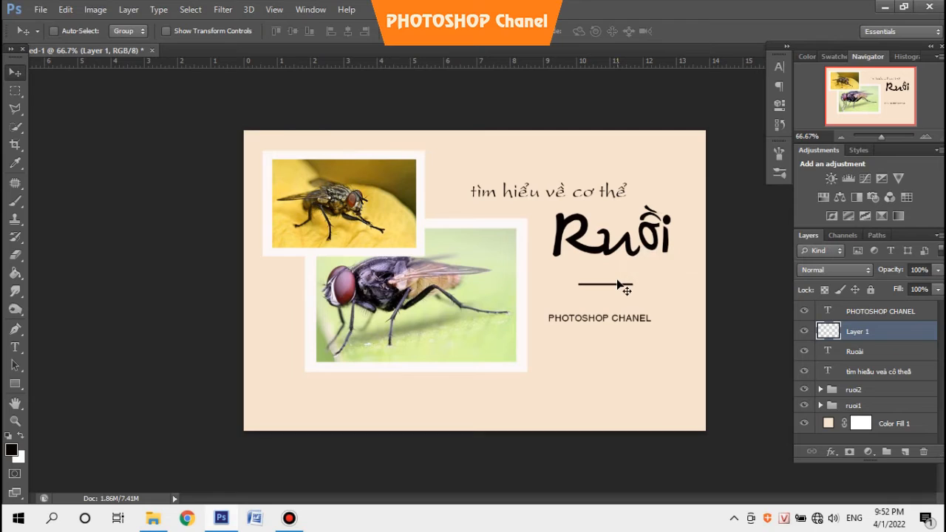
click(872, 312)
drag(617, 322, 618, 339)
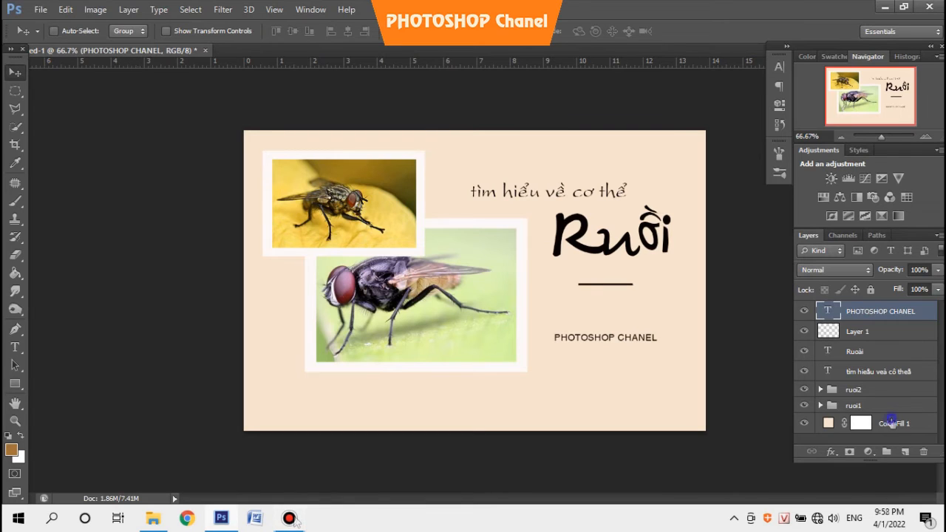
Step: On a new layer just above Color Fill 1, make a large circular selection overlapping the canvas's upper-right corner
click(896, 425)
click(907, 453)
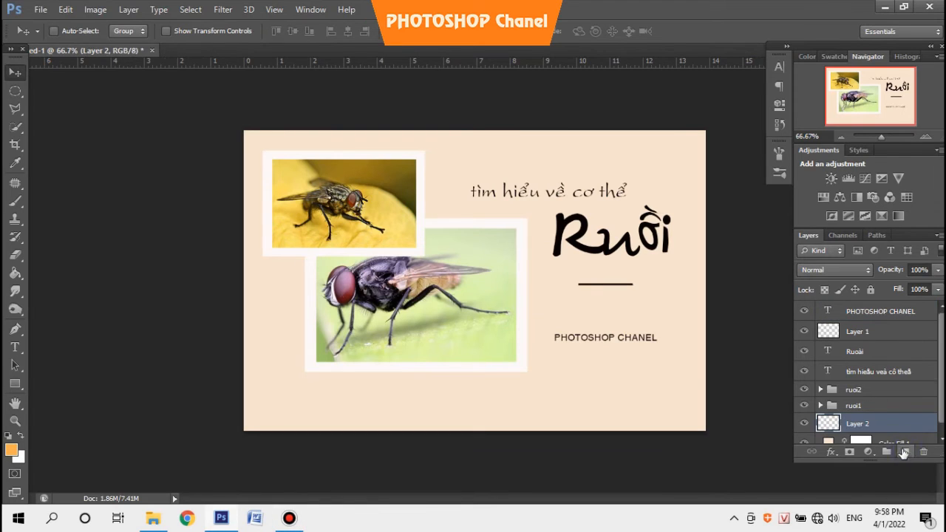
click(16, 91)
drag(567, 153, 734, 232)
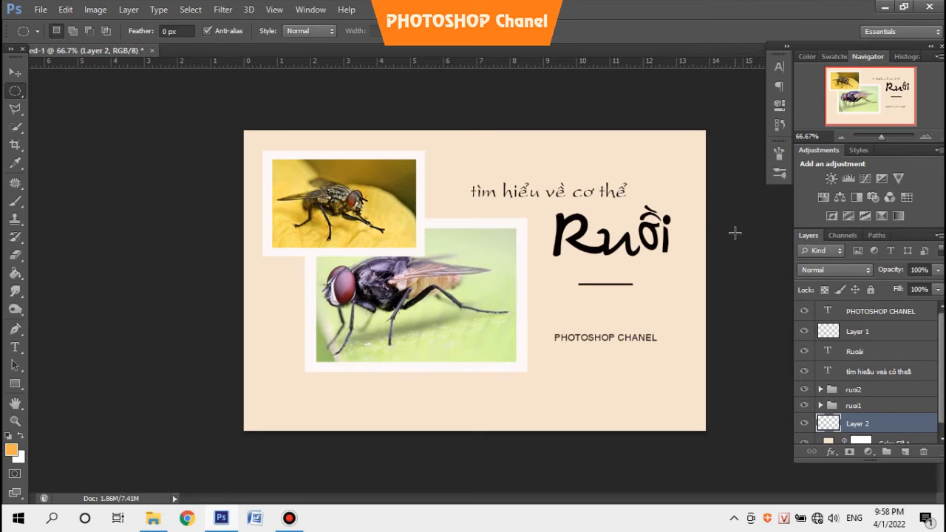
click(697, 198)
drag(598, 145, 697, 235)
drag(663, 187, 694, 127)
Step: Fill the corner circle selection with the off-white colour f7f3ed using the Paint Bucket, and deselect it
click(11, 450)
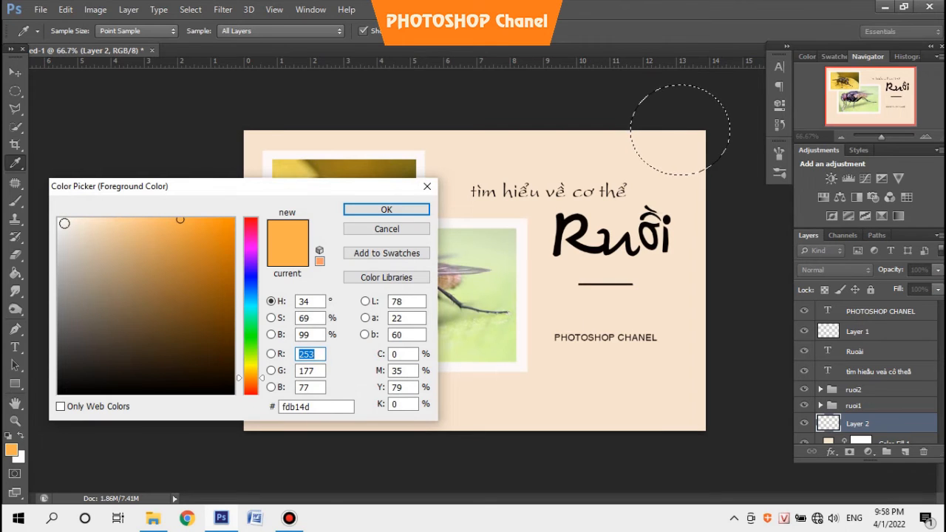
click(64, 223)
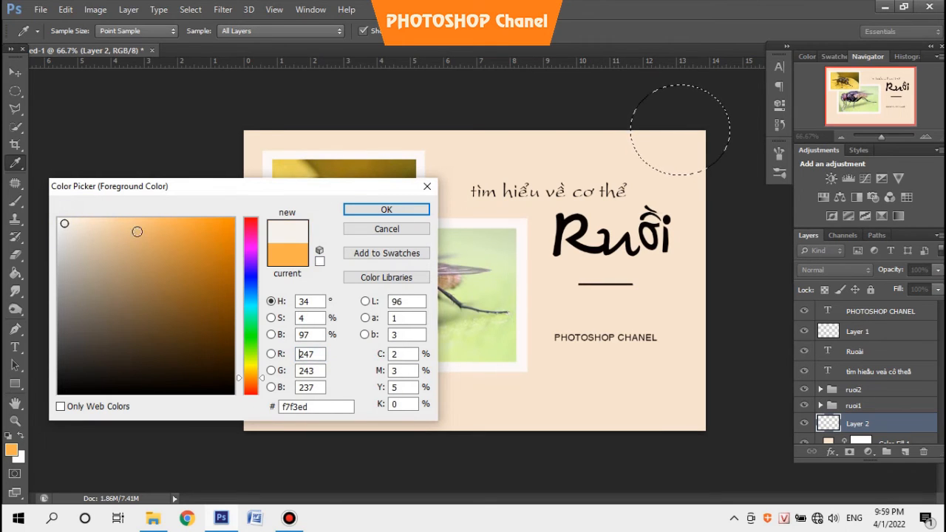
click(373, 210)
click(14, 272)
click(702, 149)
click(15, 71)
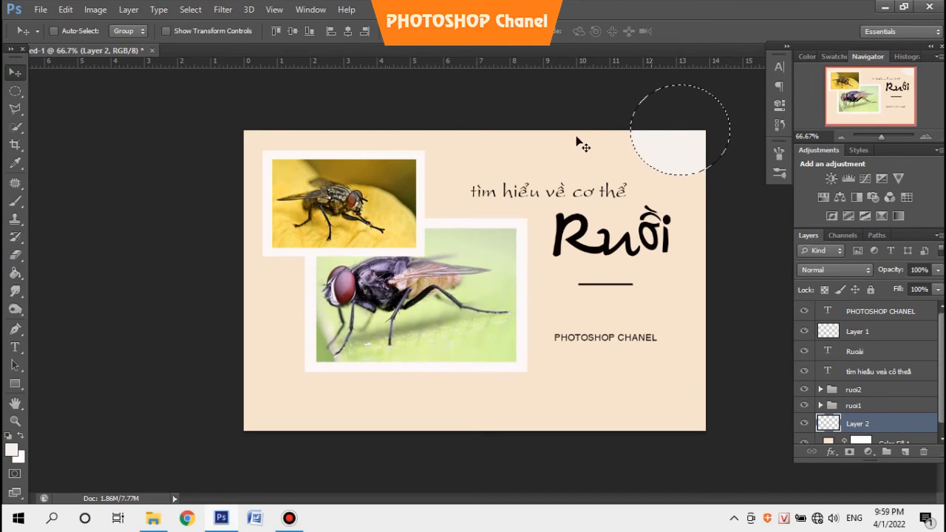
key(ctrl+d)
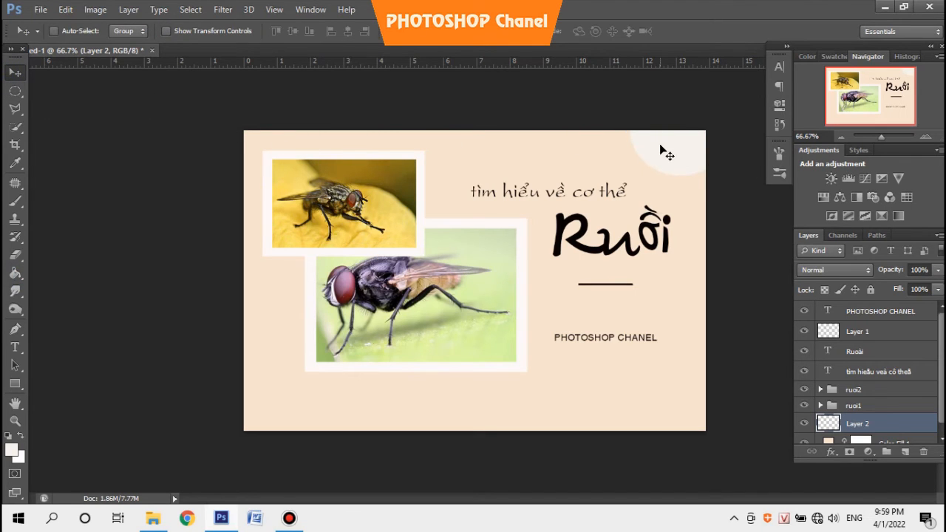
Step: Add another new layer and select a small circle above the "tìm hiểu về cơ thể" text
click(904, 452)
click(15, 90)
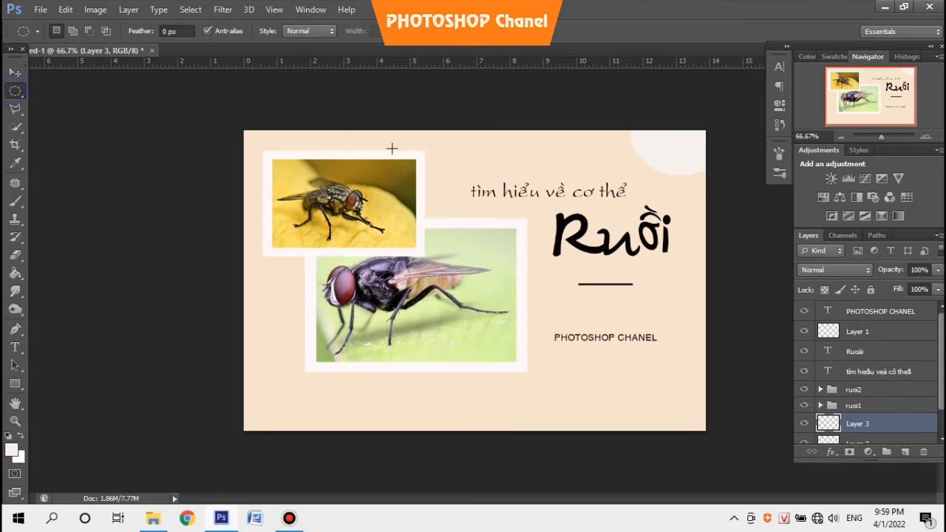
drag(533, 143, 566, 164)
Step: Try to move the small circular selection toward the large corner circle with the Move tool
click(14, 71)
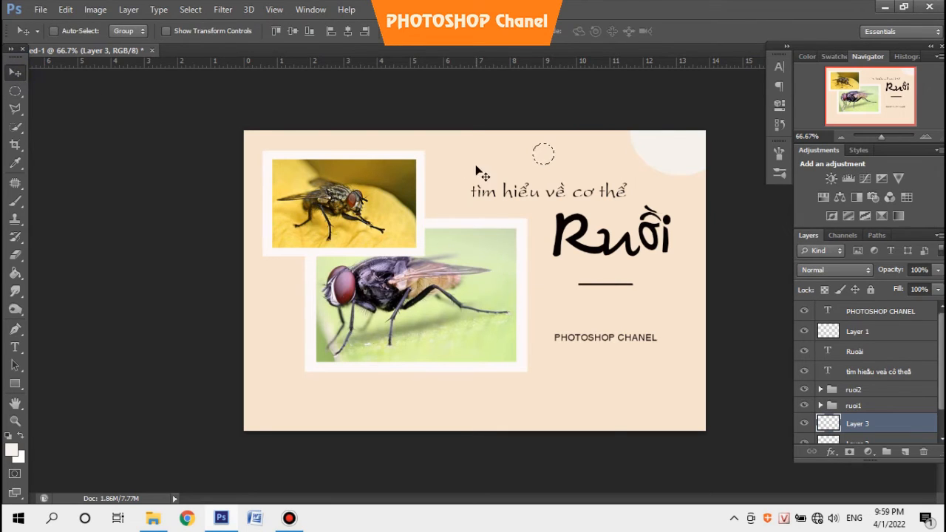
drag(543, 155, 615, 161)
click(477, 204)
click(542, 158)
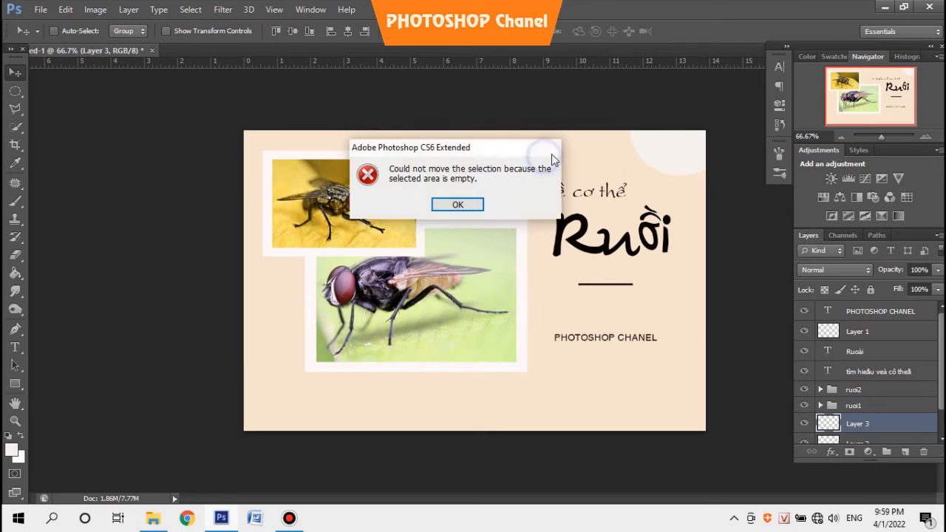
click(477, 204)
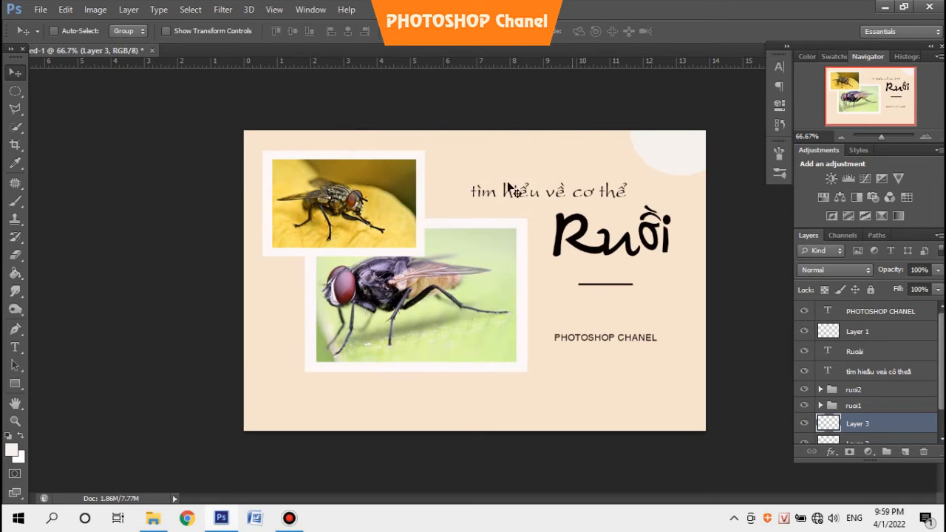
Step: Select a small ellipse about 0.78 by 0.64 in beside the large corner circle, fill it with the off-white foreground colour and deselect
click(14, 90)
drag(595, 141, 619, 160)
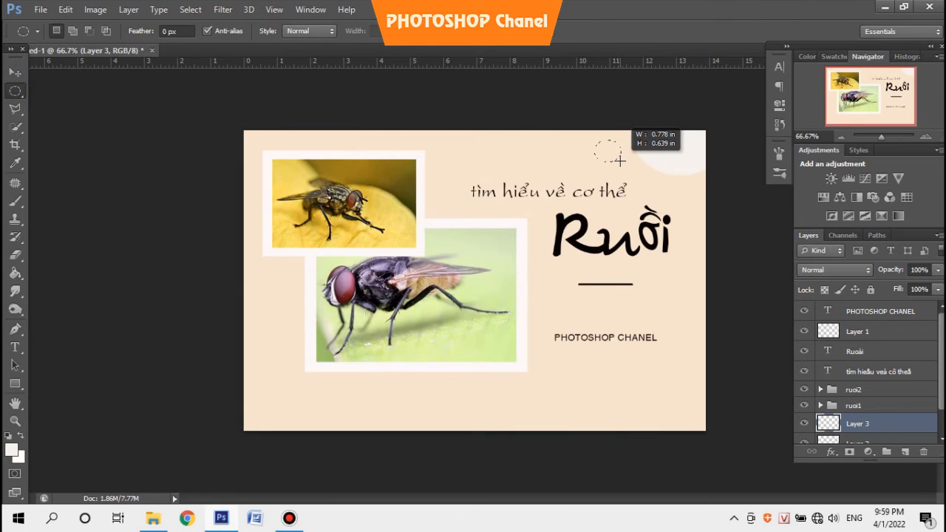
drag(620, 161, 621, 150)
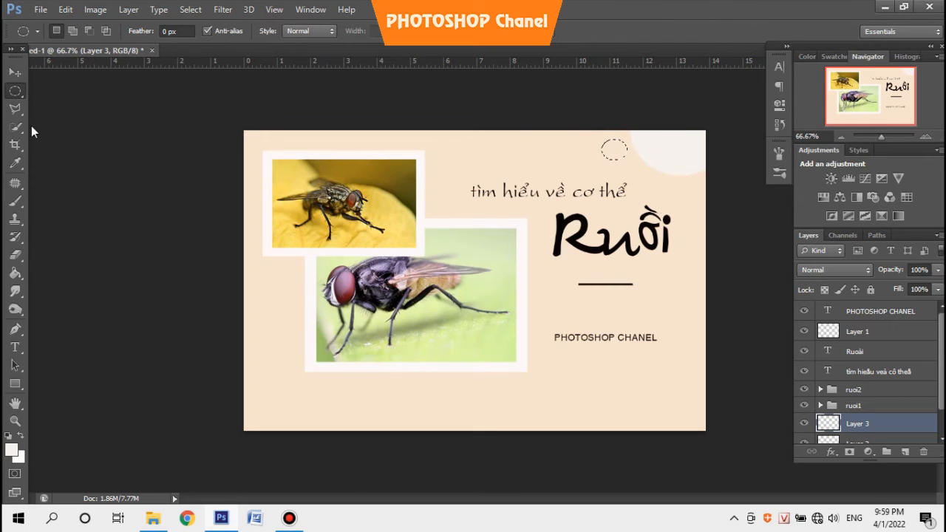
click(14, 272)
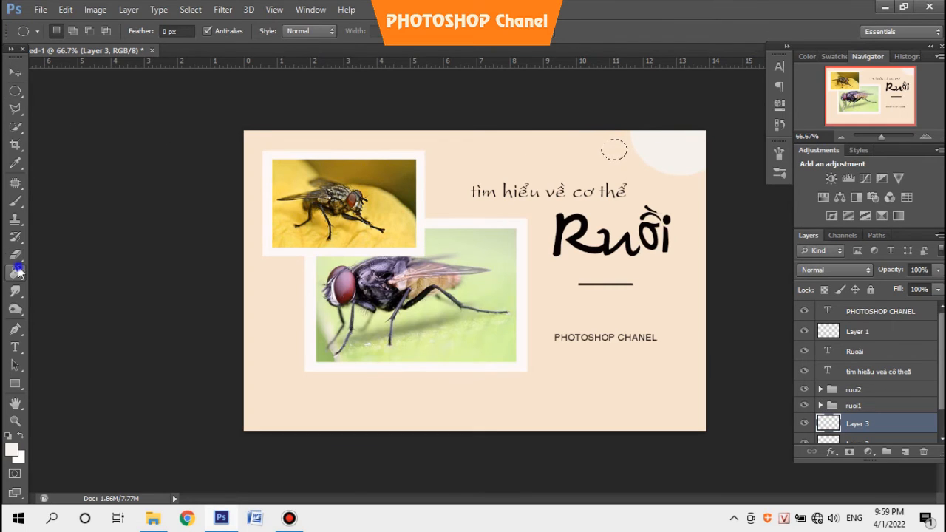
click(615, 151)
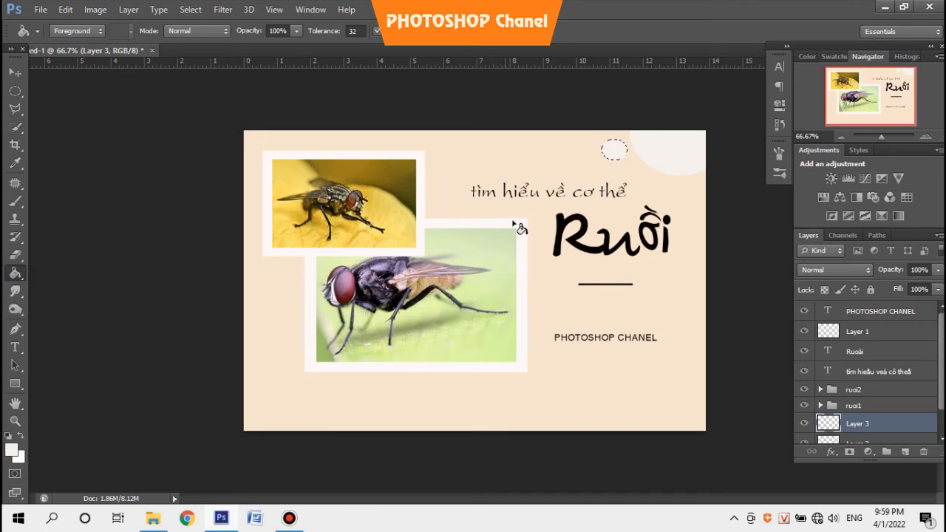
key(v)
key(ctrl+d)
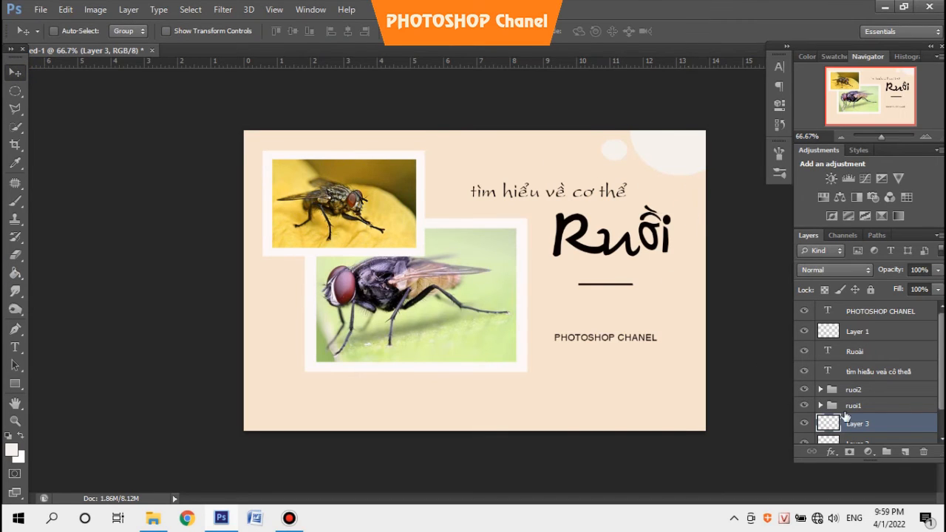
Step: On a new layer, select a wide ellipse overlapping the canvas's lower-left corner and fill it with the off-white foreground colour
click(905, 451)
click(15, 92)
drag(258, 385, 294, 414)
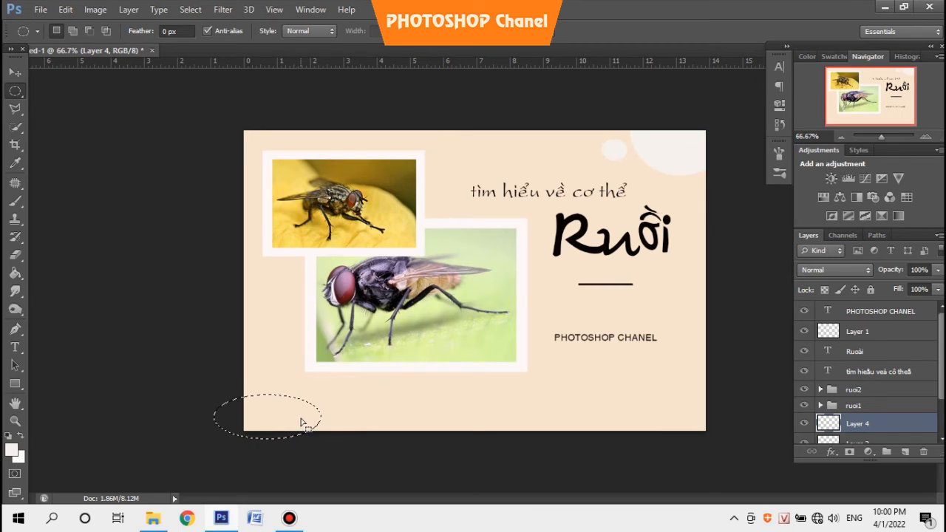
click(15, 273)
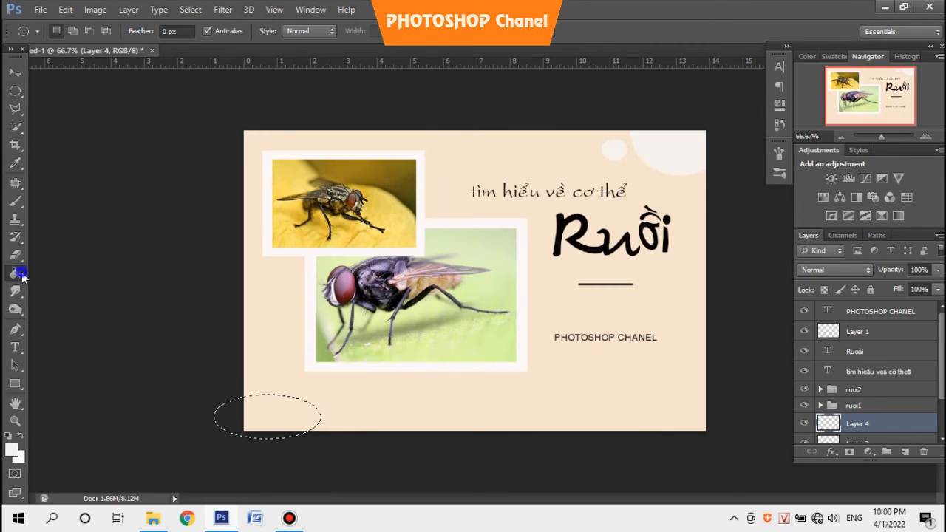
click(255, 399)
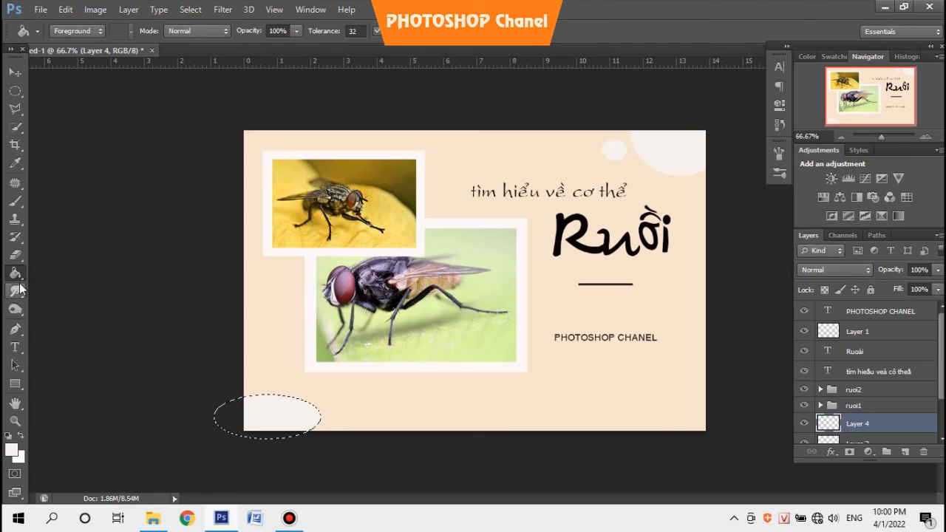
Step: Refill the lower-left ellipse with the light orange f2c994 using the Paint Bucket, and deselect it
click(11, 449)
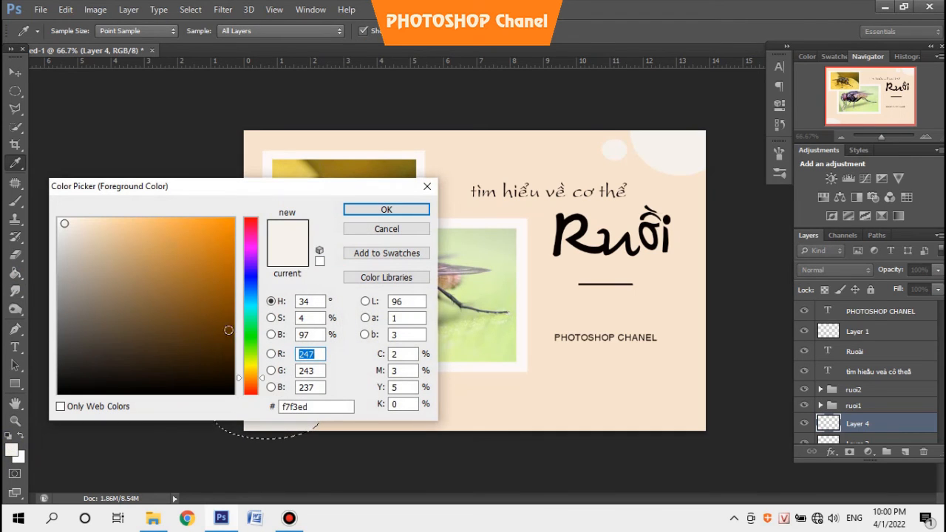
click(103, 221)
click(128, 228)
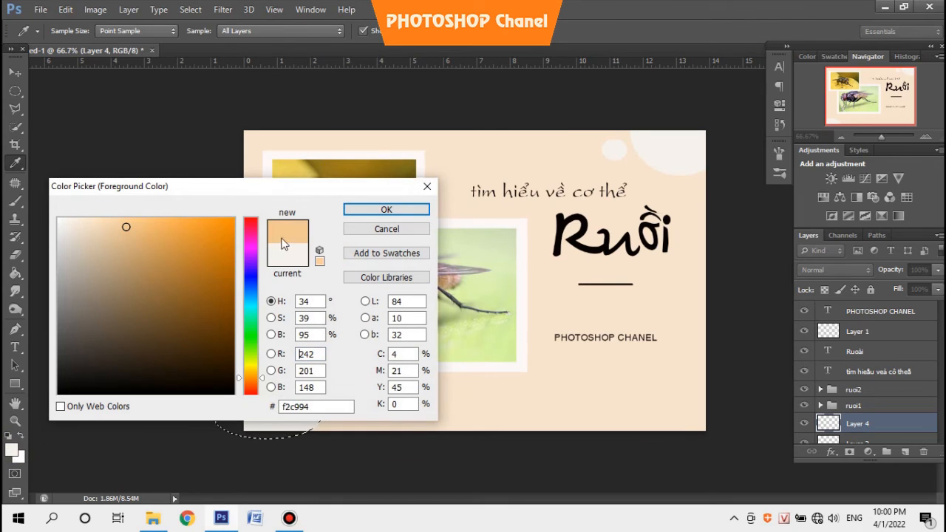
click(385, 210)
click(283, 416)
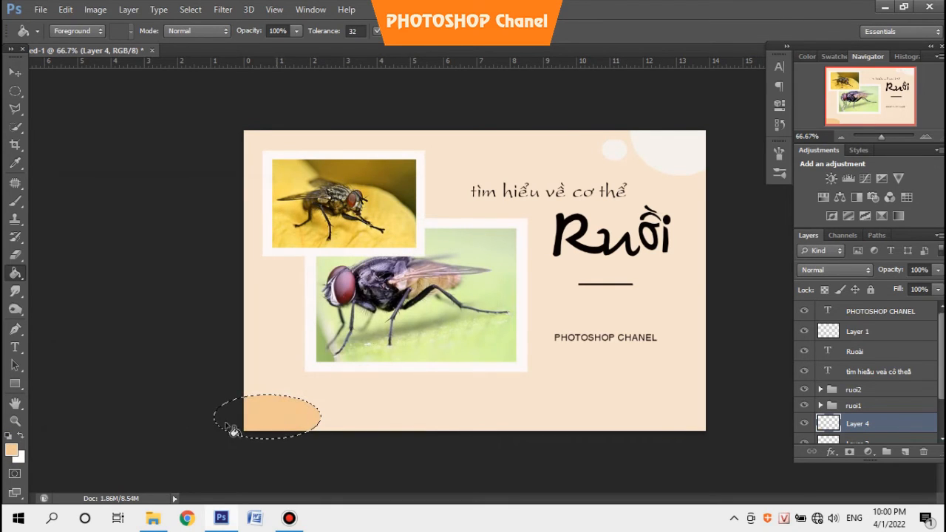
click(13, 73)
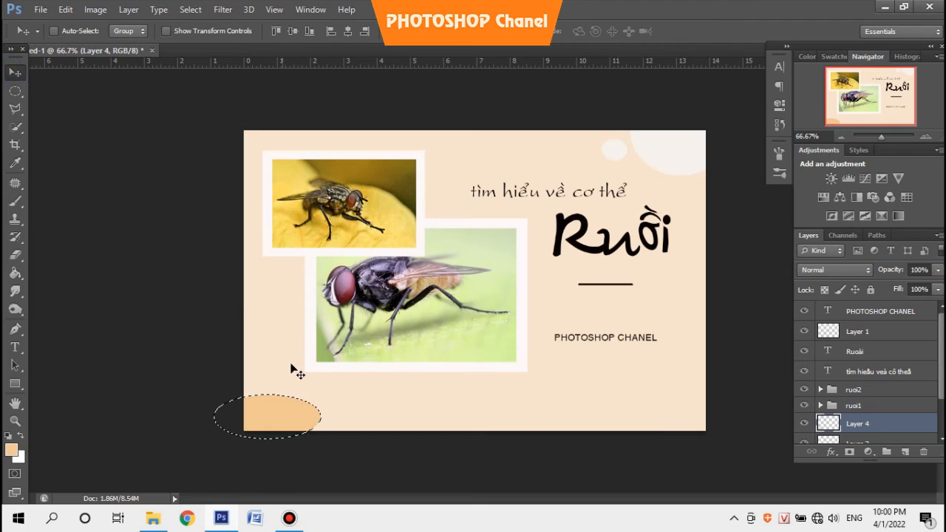
key(ctrl+d)
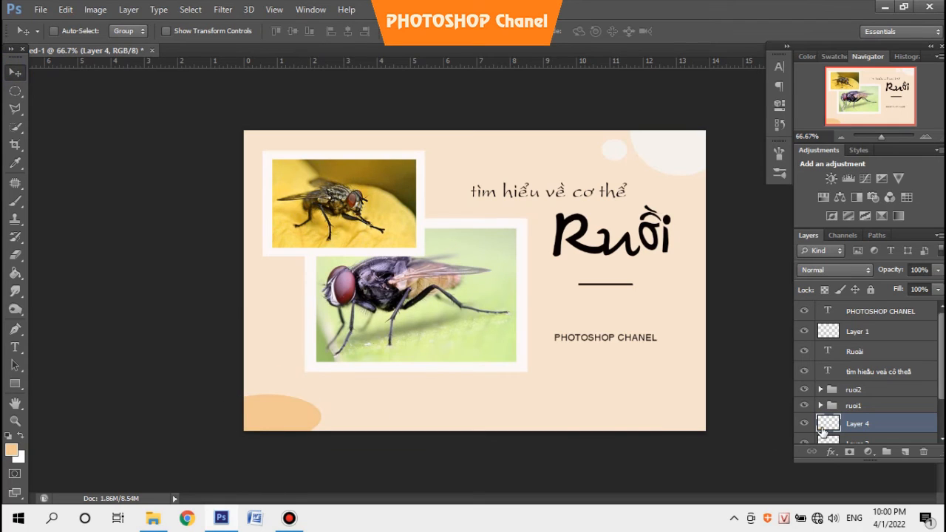
Step: On another new layer, select a small ellipse just right of the orange corner shape and fill it with the same light orange
click(906, 451)
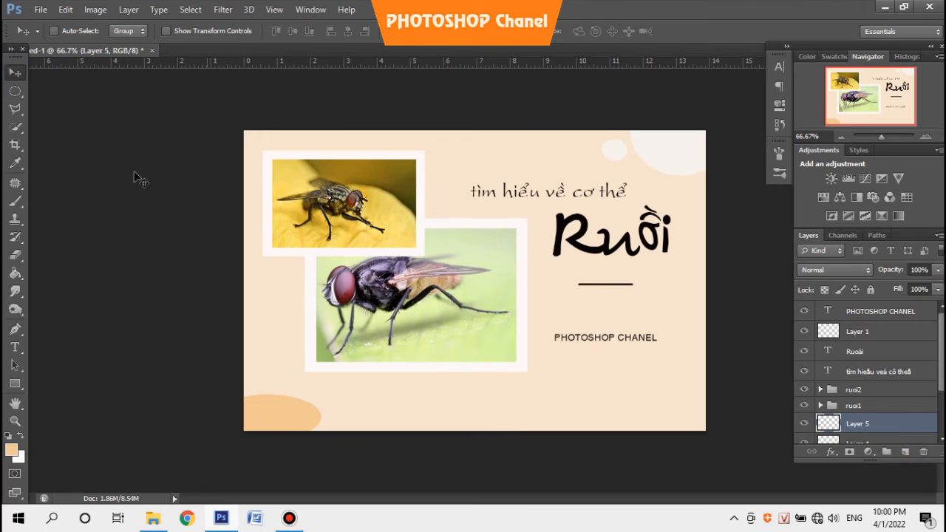
click(15, 90)
drag(342, 396, 345, 418)
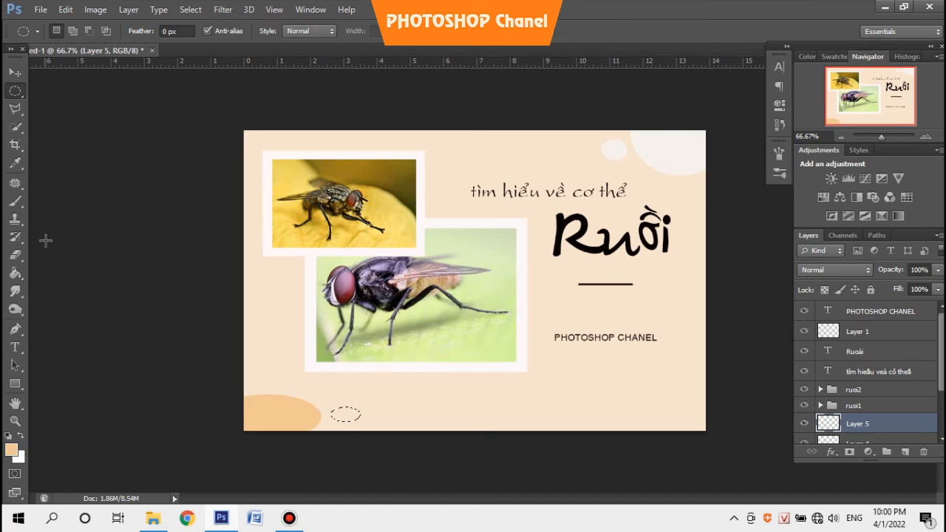
click(15, 273)
click(344, 415)
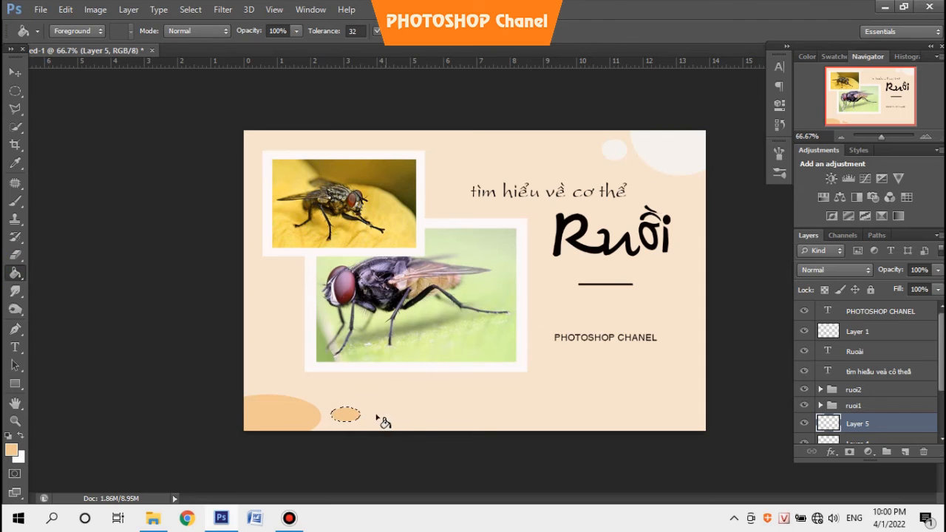
Step: Refill the small ellipse beside the orange corner shape with the light green d9fabf, and deselect it
click(11, 450)
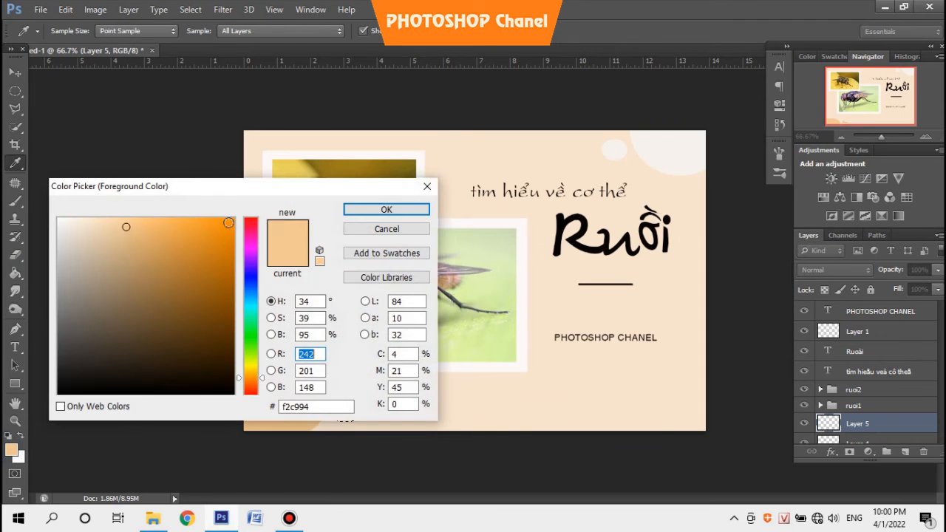
click(251, 348)
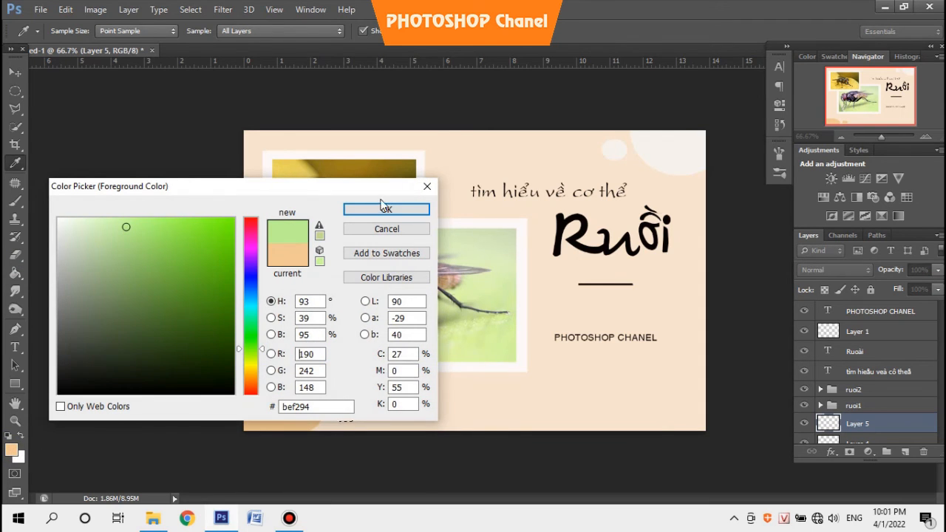
click(99, 221)
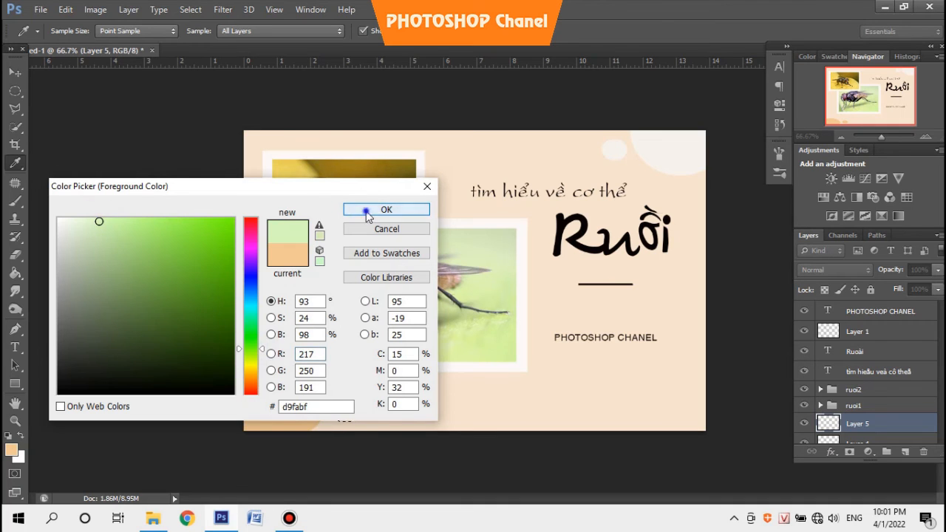
click(368, 212)
click(341, 411)
click(12, 73)
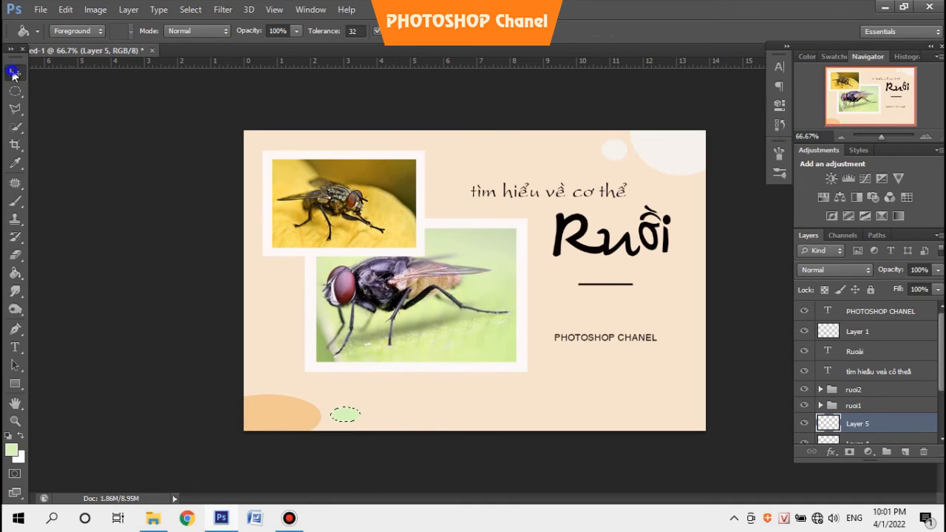
key(ctrl+d)
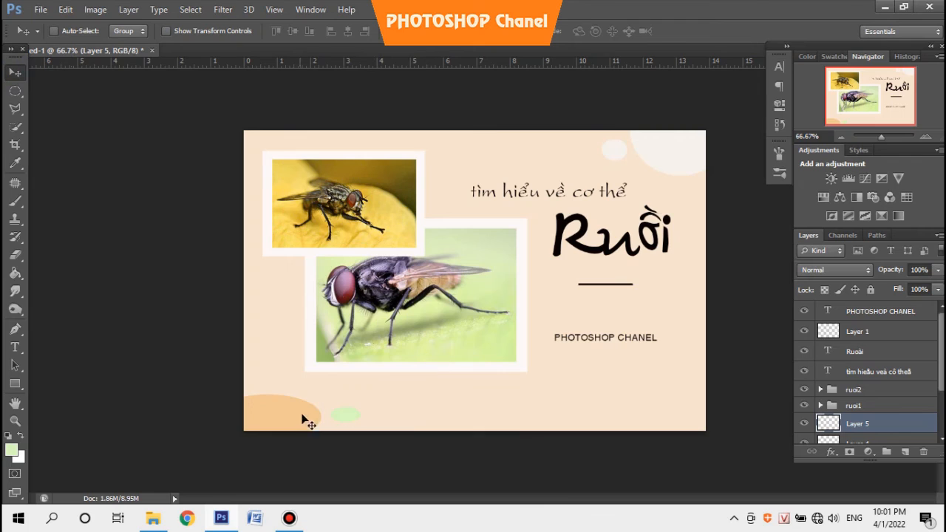
Step: On a new layer, make a small circular selection in the gap left of the lower fly photo, below the upper one
click(14, 92)
drag(253, 345, 290, 288)
click(289, 372)
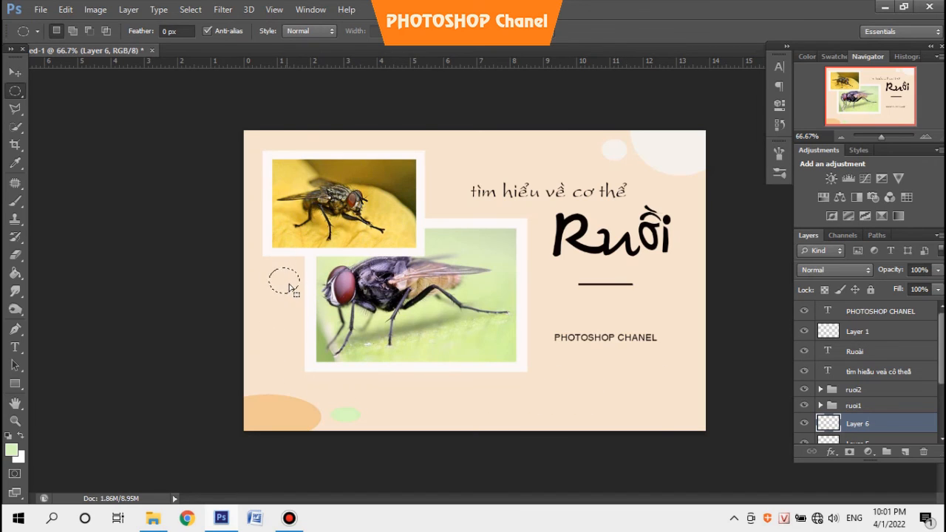
Step: Fill the small circle selection left of the lower photo with the very pale green f2fde9, and deselect it
click(15, 272)
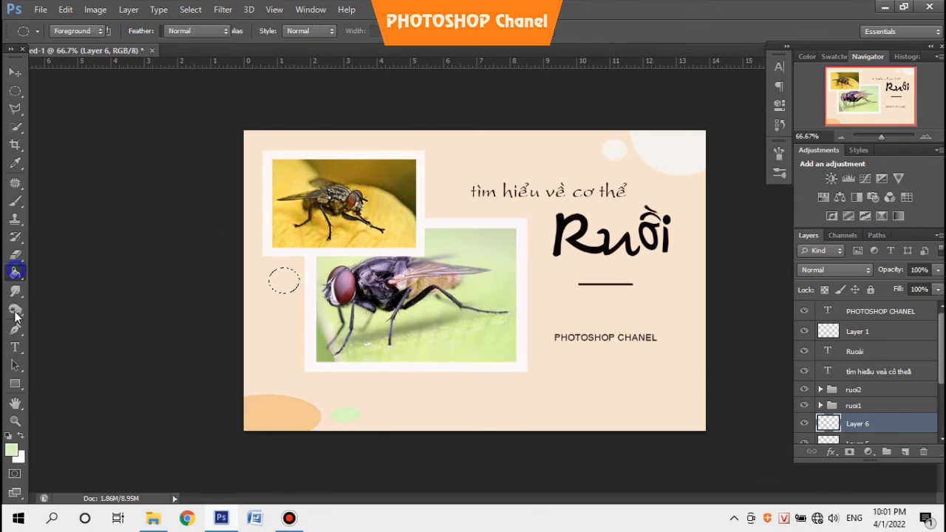
click(12, 450)
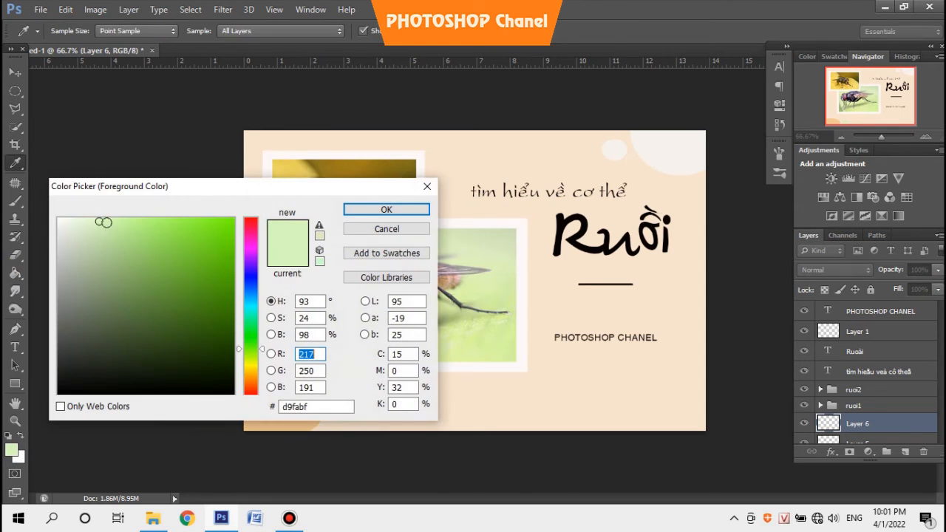
click(71, 220)
click(386, 210)
click(288, 280)
key(v)
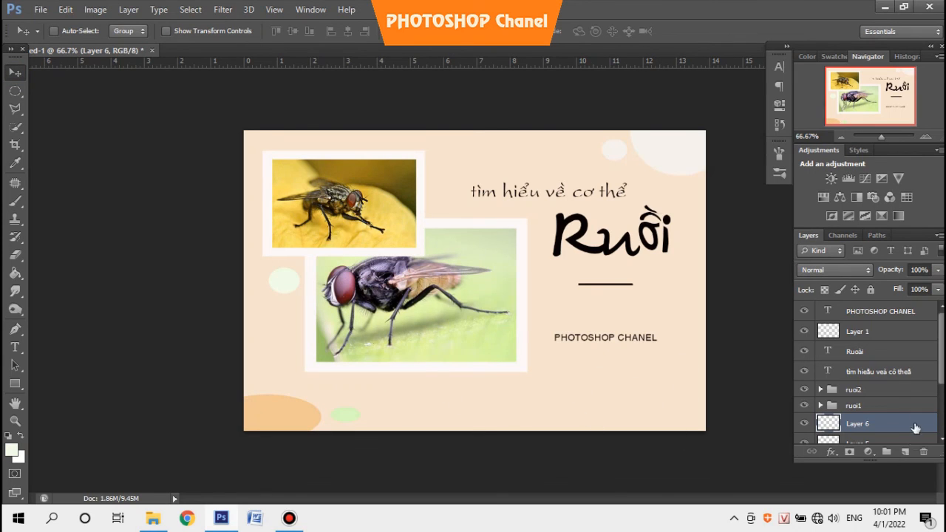
Step: On a new layer, make a large elliptical selection overlapping the canvas's lower-right corner, below the PHOTOSHOP CHANEL text
click(16, 90)
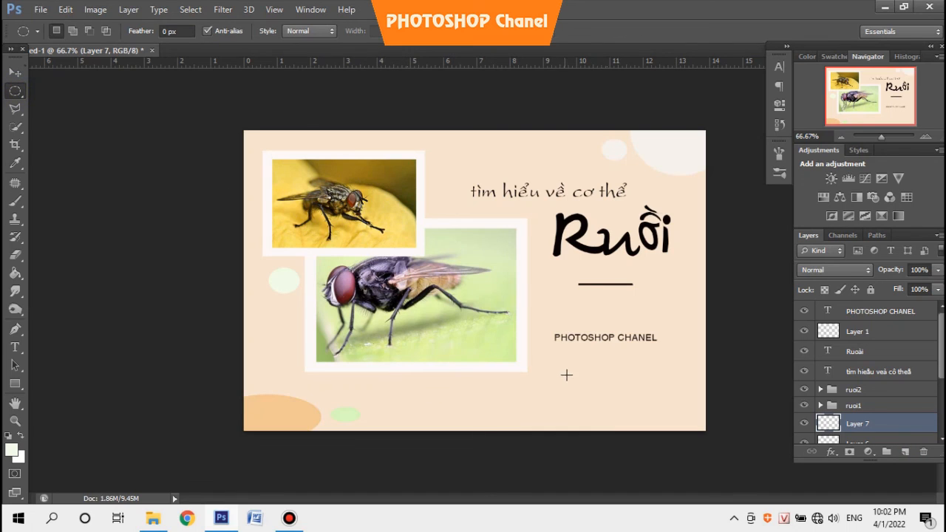
mouse_move(571, 375)
mouse_down()
mouse_move(705, 458)
mouse_move(716, 482)
mouse_up()
mouse_move(674, 411)
mouse_down()
mouse_move(661, 416)
mouse_move(688, 418)
mouse_move(691, 409)
mouse_up()
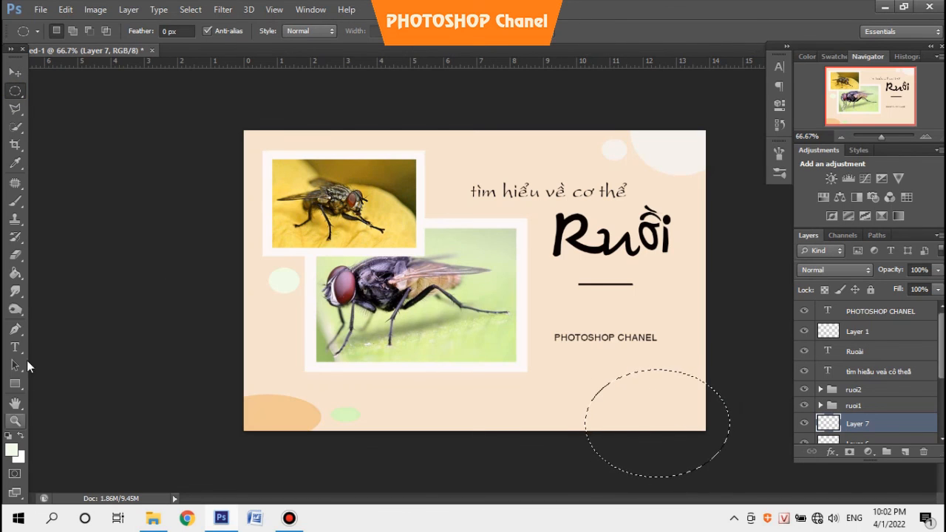
Step: Set the foreground colour to white, fill the large lower-right ellipse selection with the Paint Bucket, and deselect it
key(i)
click(11, 450)
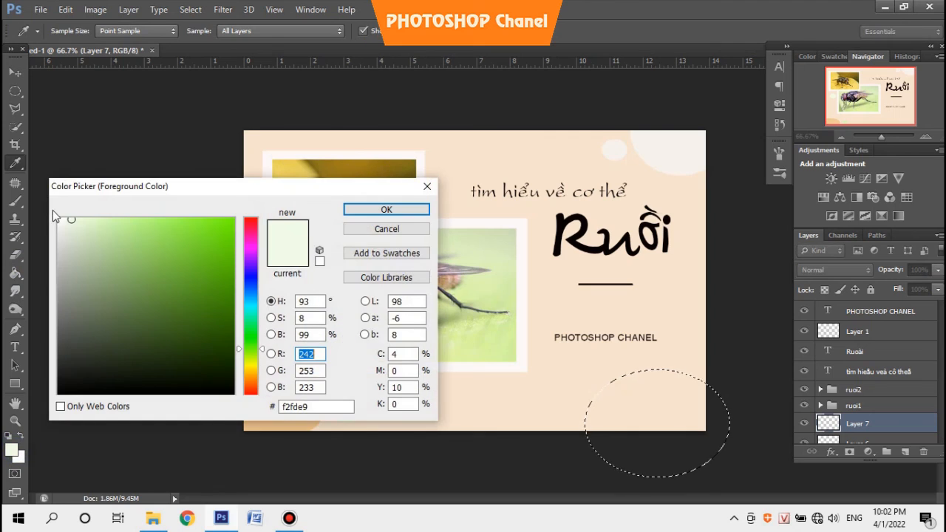
click(58, 218)
click(386, 209)
key(g)
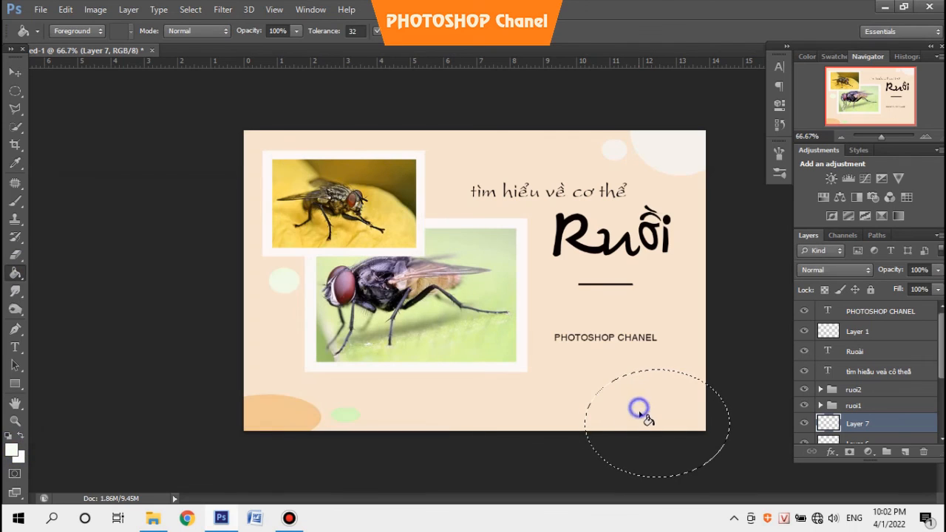
click(640, 407)
click(15, 71)
key(ctrl+d)
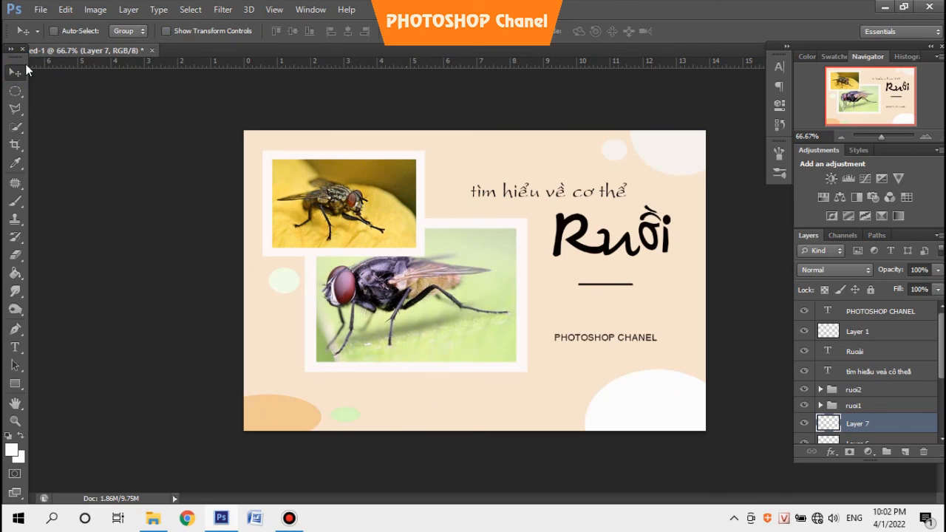
key(ctrl+minus)
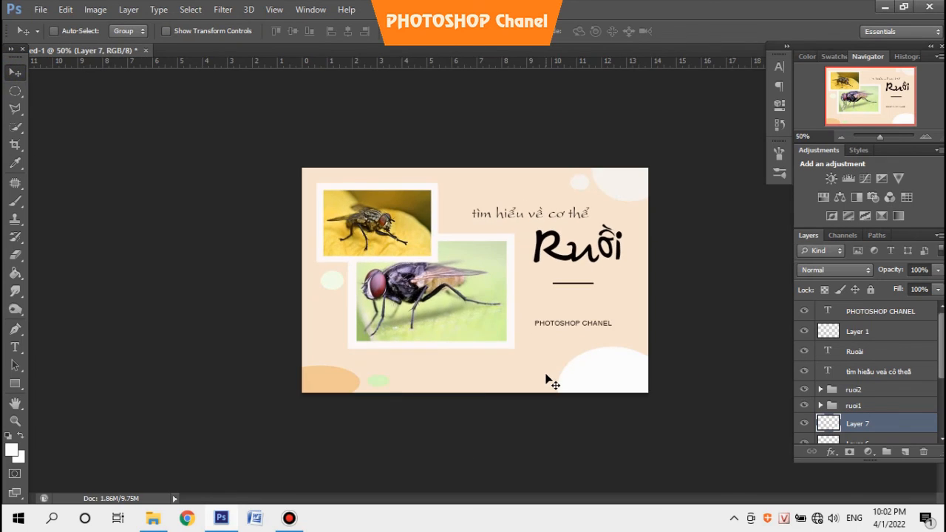
key(ctrl+plus)
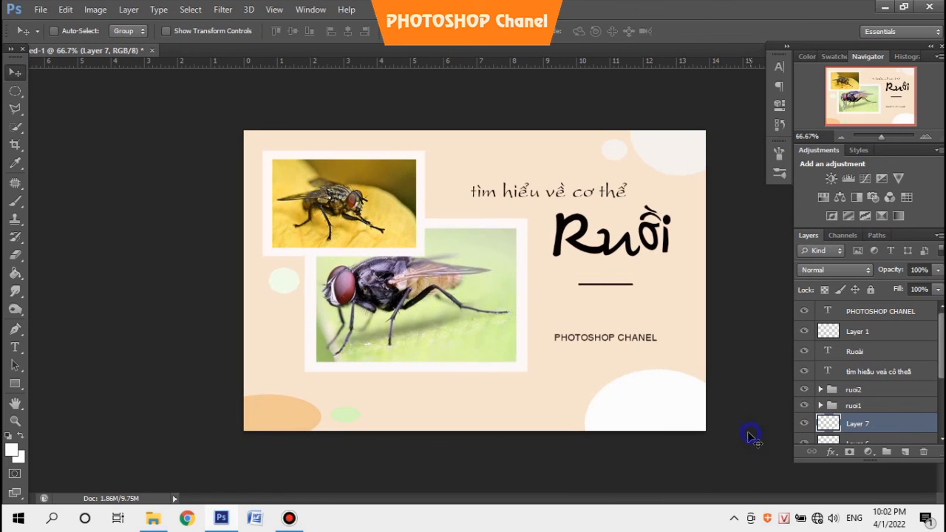